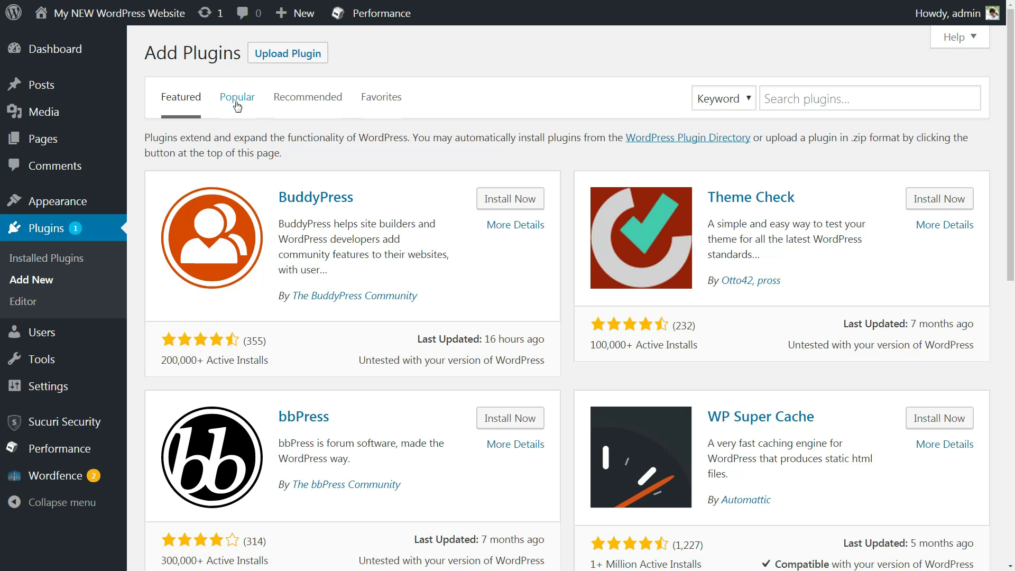
- Browse the Popular plugin listing, then the Recommended listing, on Add Plugins
left_click(236, 107)
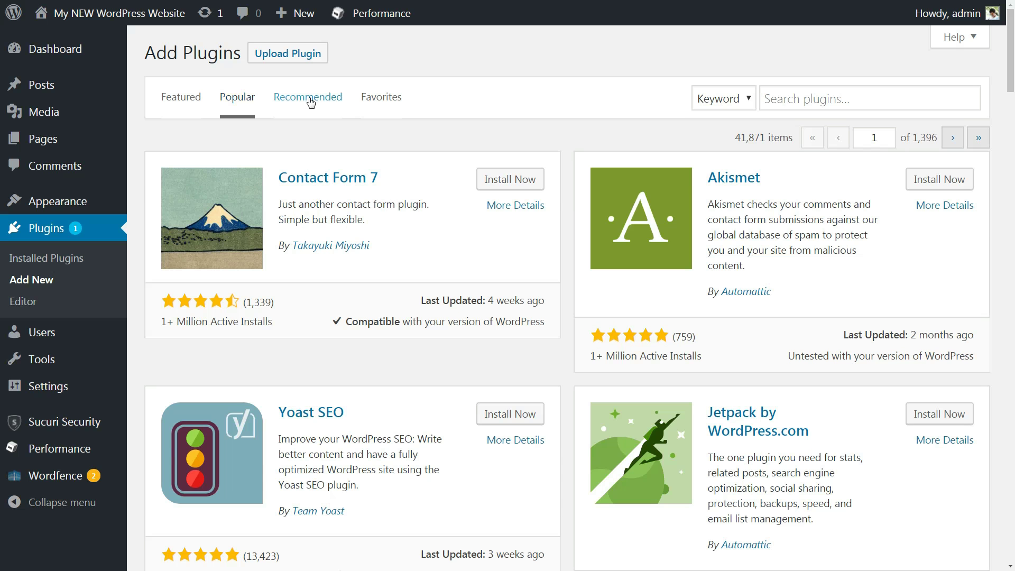
left_click(309, 101)
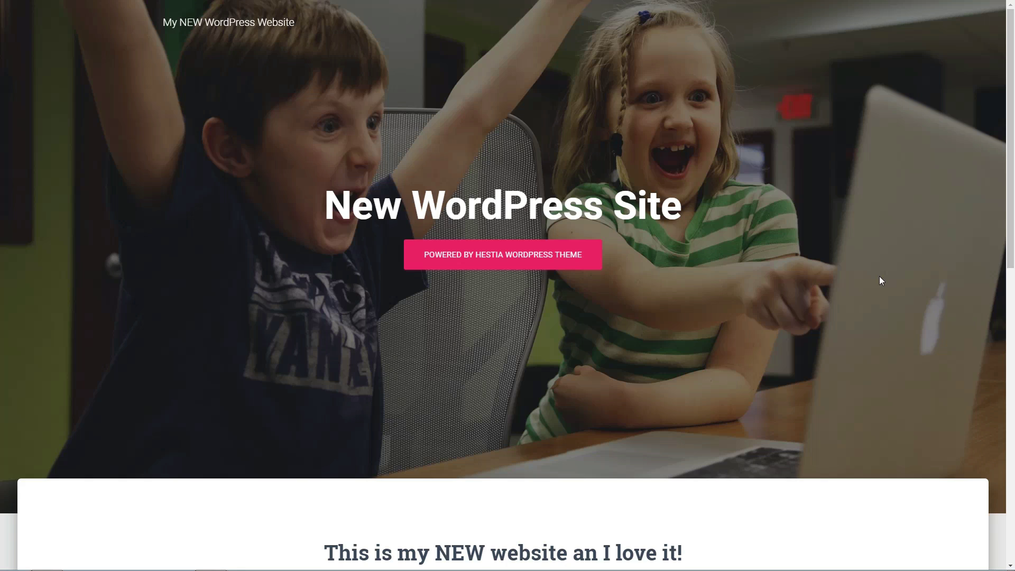
scroll(879, 280, "down", 3)
scroll(879, 280, "down", 2)
scroll(880, 280, "down", 1)
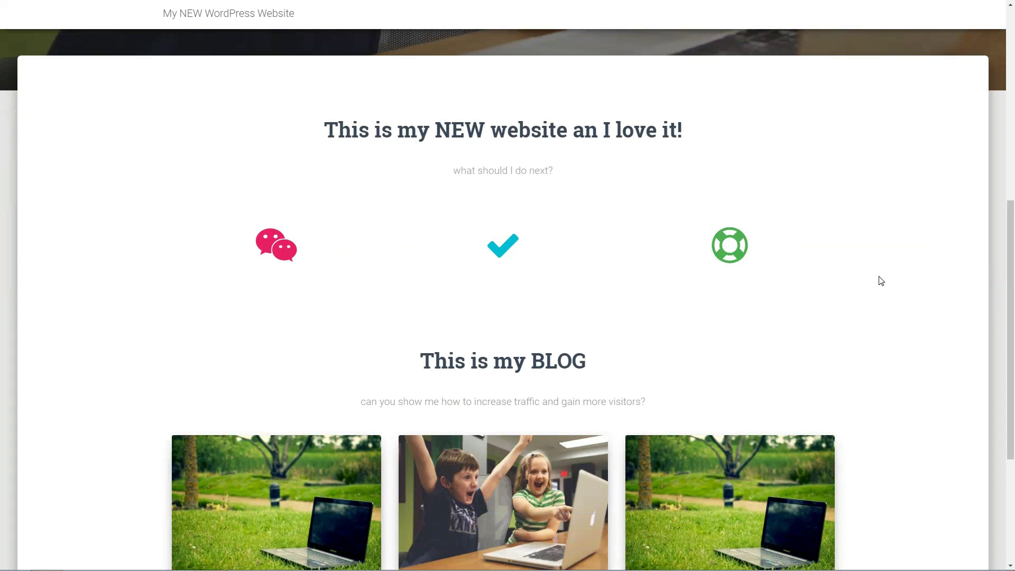
scroll(880, 280, "down", 2)
scroll(880, 280, "down", 1)
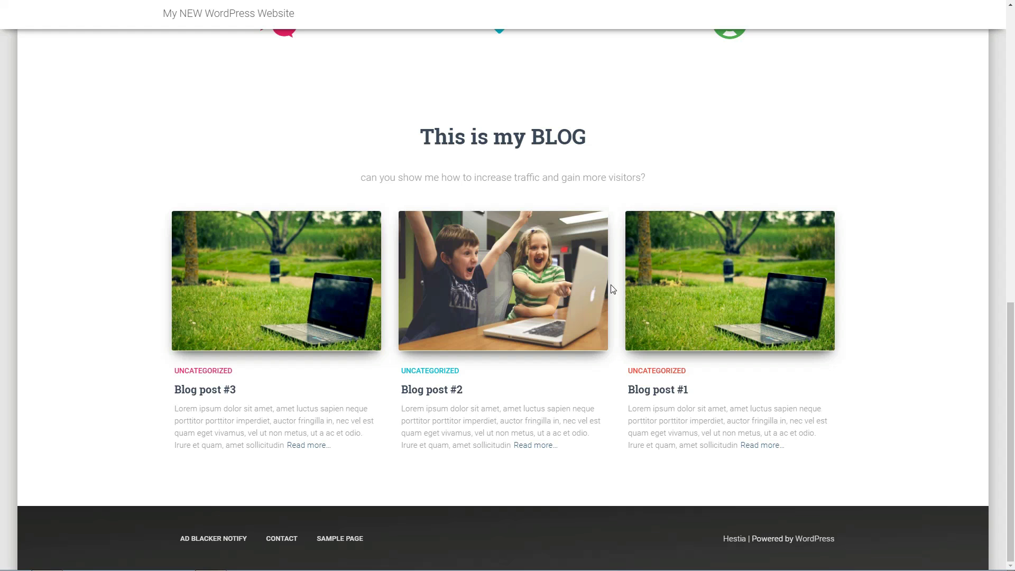
- Open Blog post #3 from its image on the front page
left_click(282, 289)
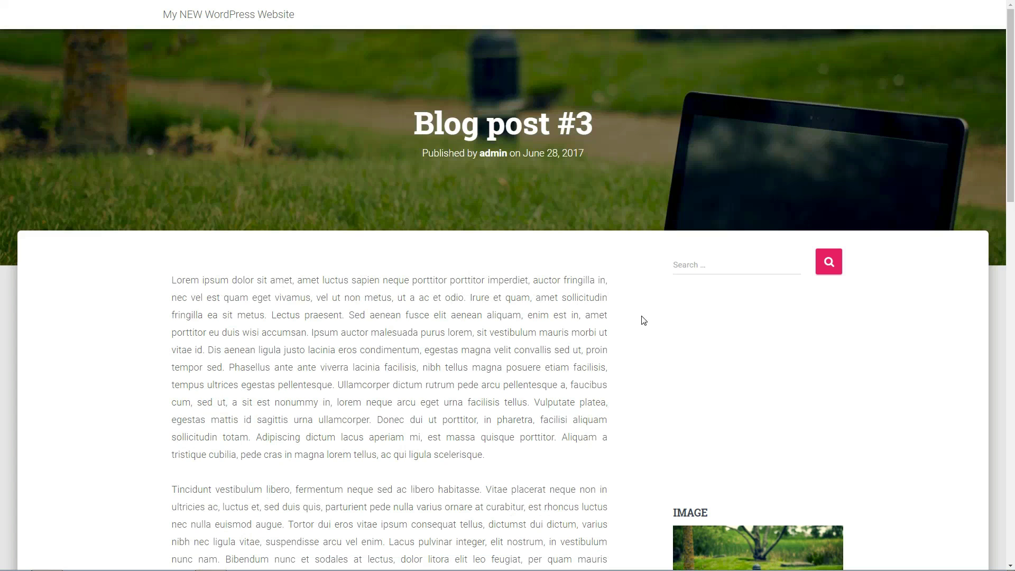
scroll(641, 320, "down", 1)
scroll(642, 321, "down", 3)
scroll(642, 321, "down", 1)
scroll(643, 321, "down", 2)
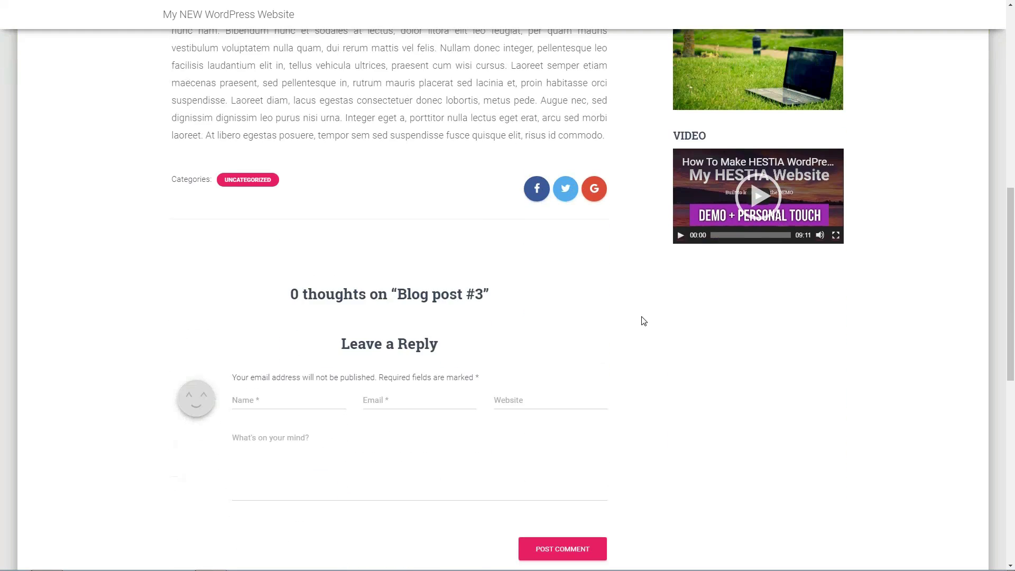
scroll(643, 321, "down", 3)
scroll(643, 320, "down", 1)
scroll(643, 320, "down", 1)
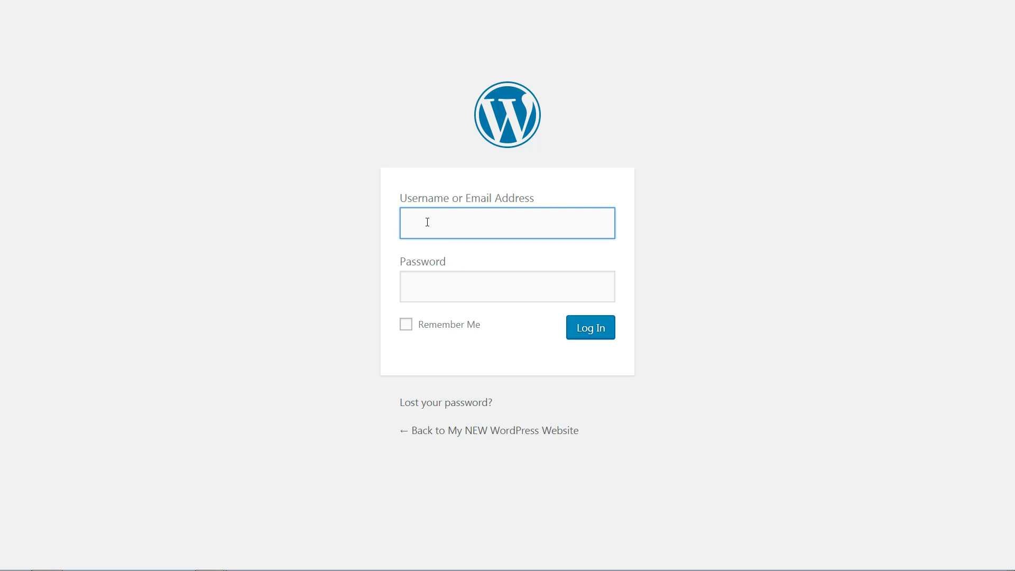
type("admin")
- Log in and save Reading Settings with 'Discourage search engines' left unchecked
key("Tab")
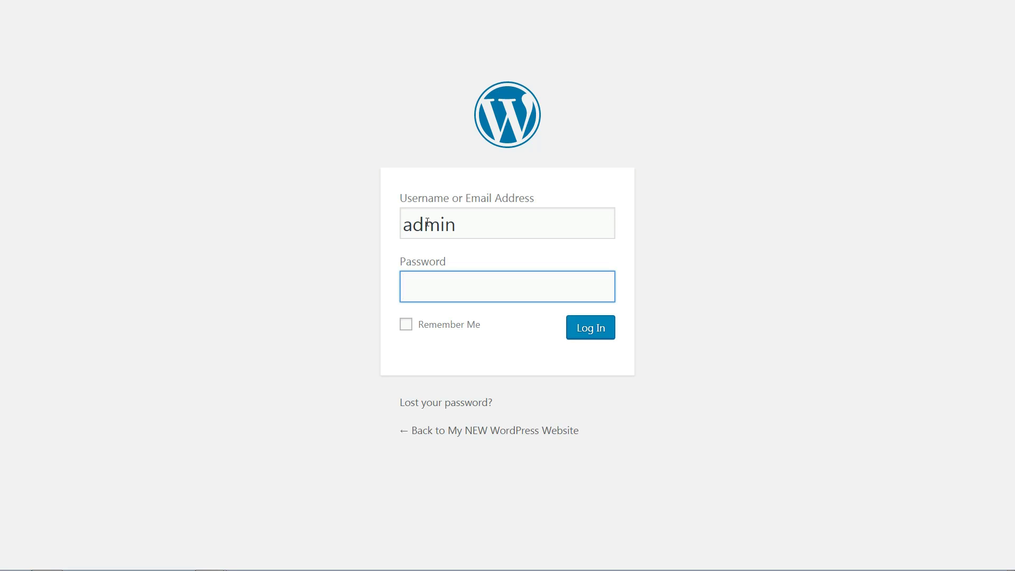
type("xxxxxxxx")
left_click(589, 338)
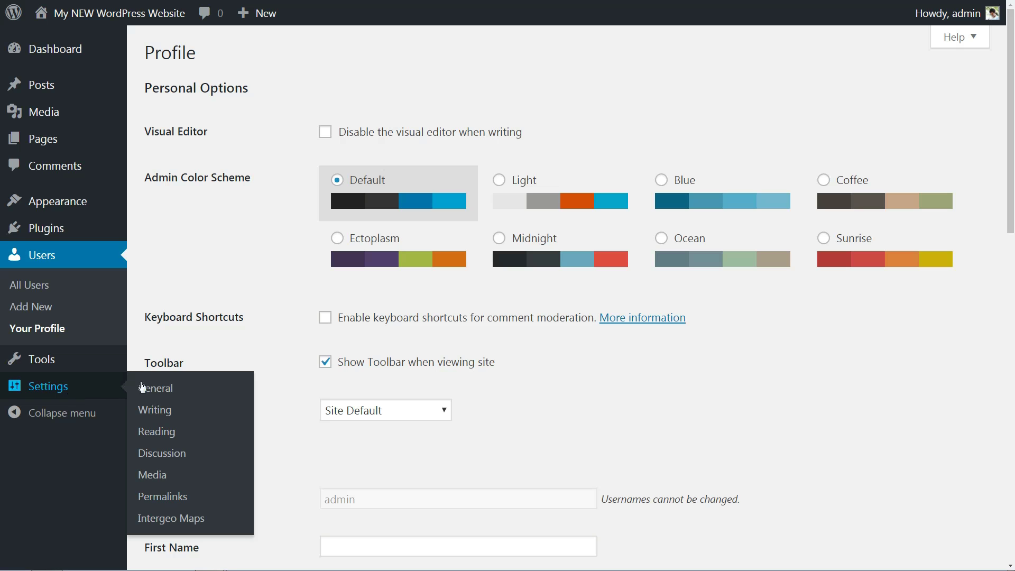
mouse_move(49, 387)
left_click(156, 432)
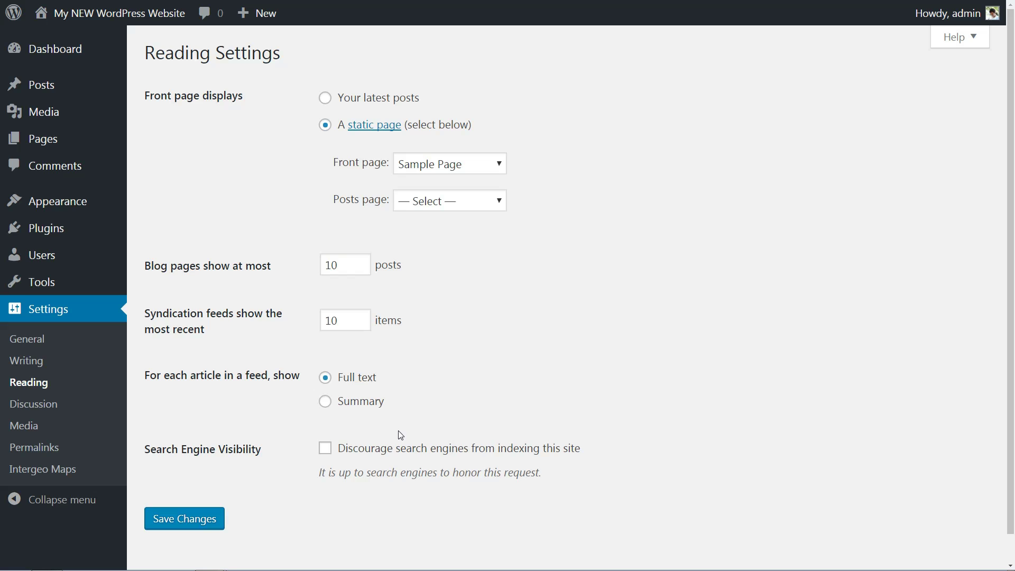
left_click_drag(147, 451, 262, 451)
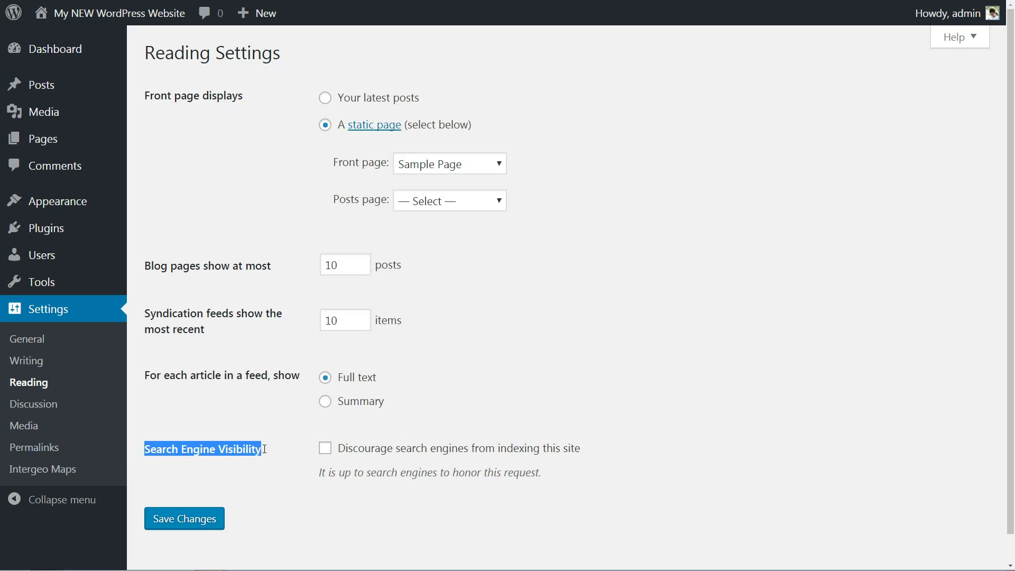
left_click(326, 449)
left_click(327, 450)
left_click(191, 521)
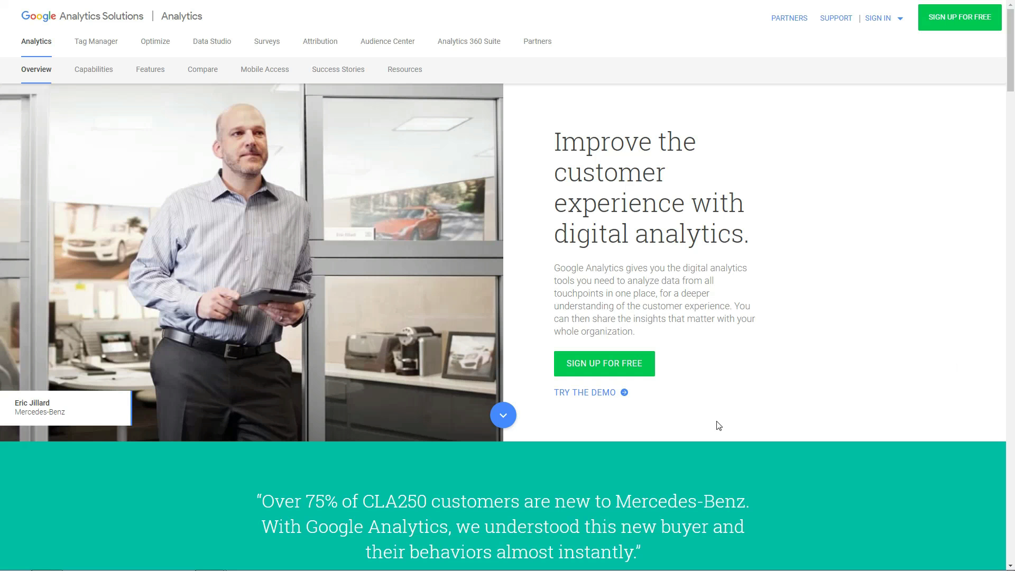
scroll(503, 413, "down", 2)
scroll(504, 413, "down", 3)
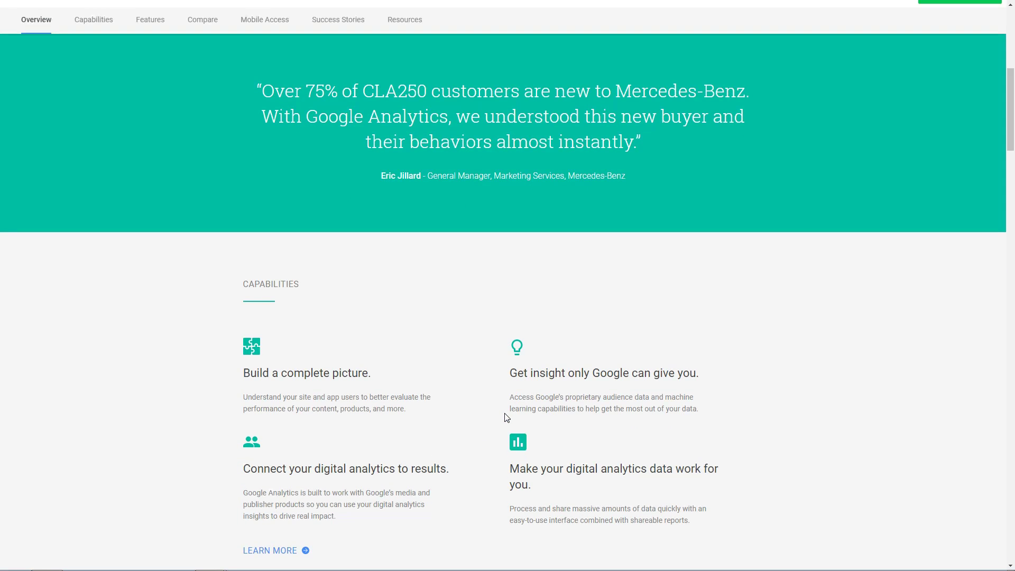
scroll(504, 417, "down", 5)
scroll(506, 418, "down", 2)
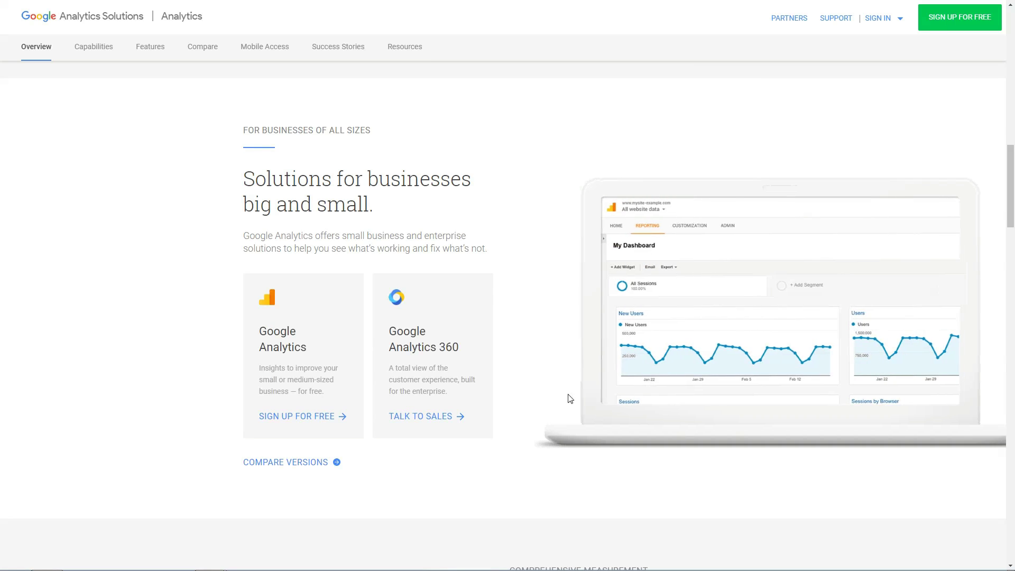
scroll(796, 343, "down", 5)
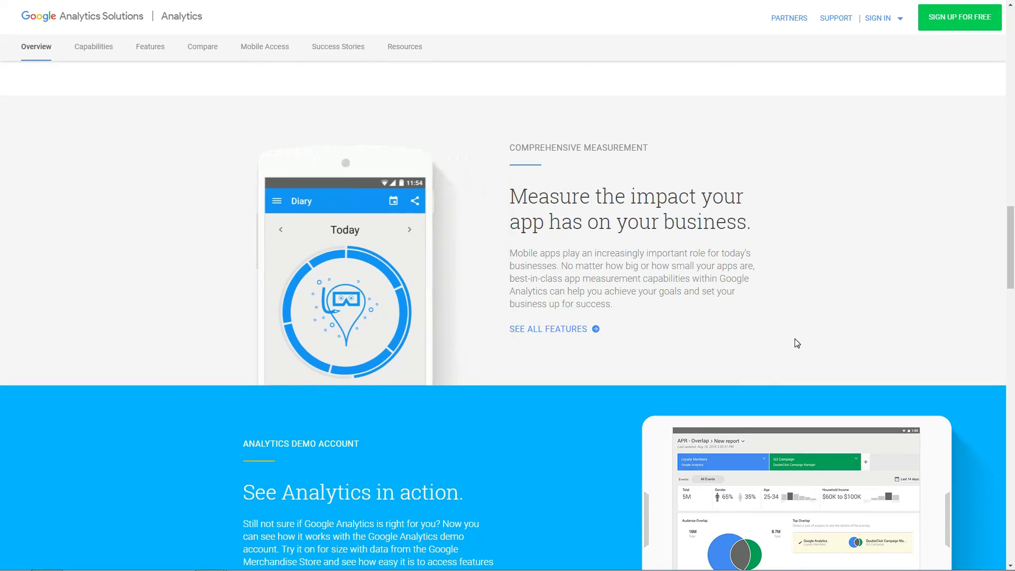
scroll(797, 343, "down", 3)
scroll(797, 343, "down", 5)
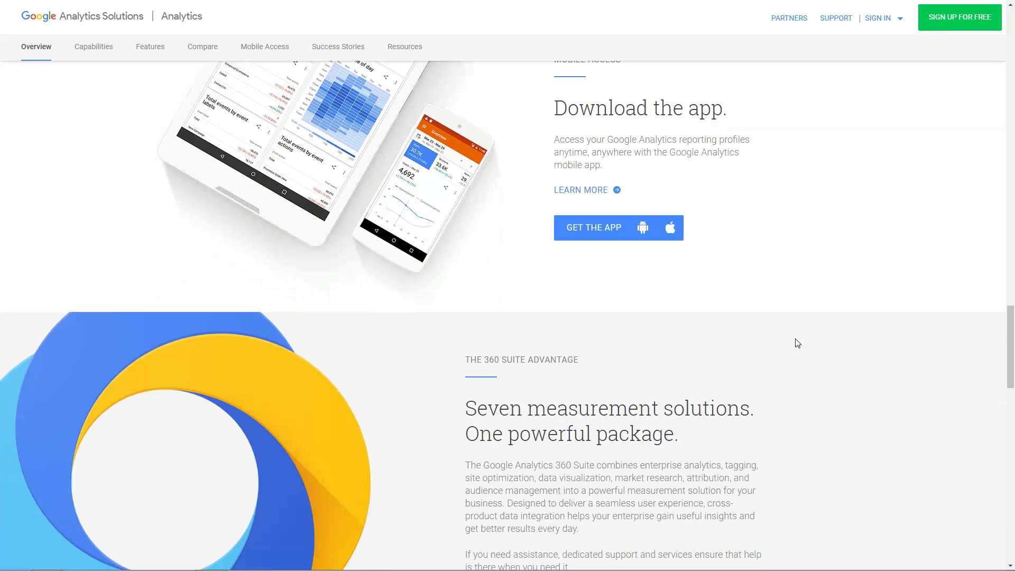
scroll(797, 344, "up", 1)
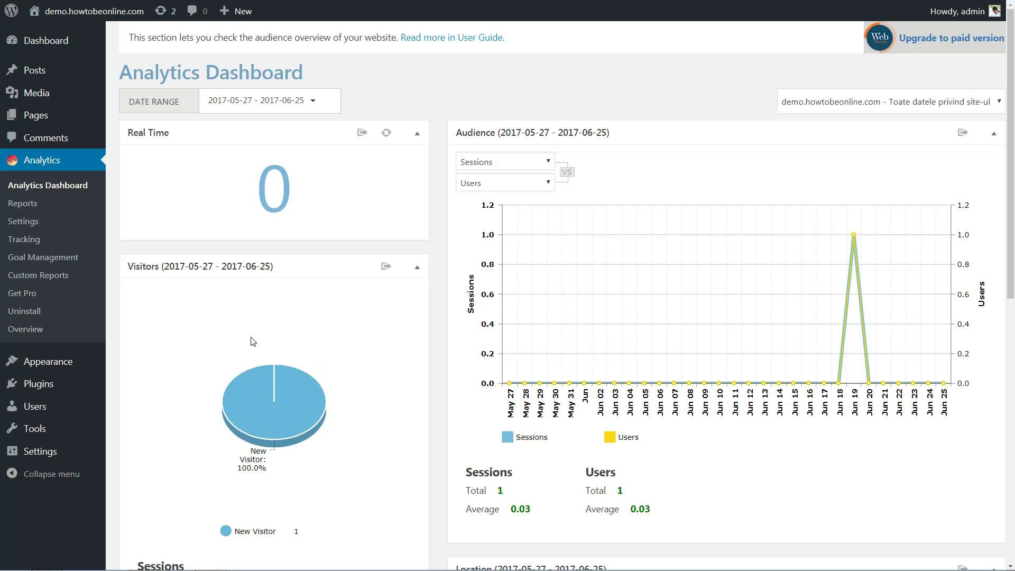
- Check the Analytics reports, then start installing MonsterInsights from its More Details view
left_click(28, 208)
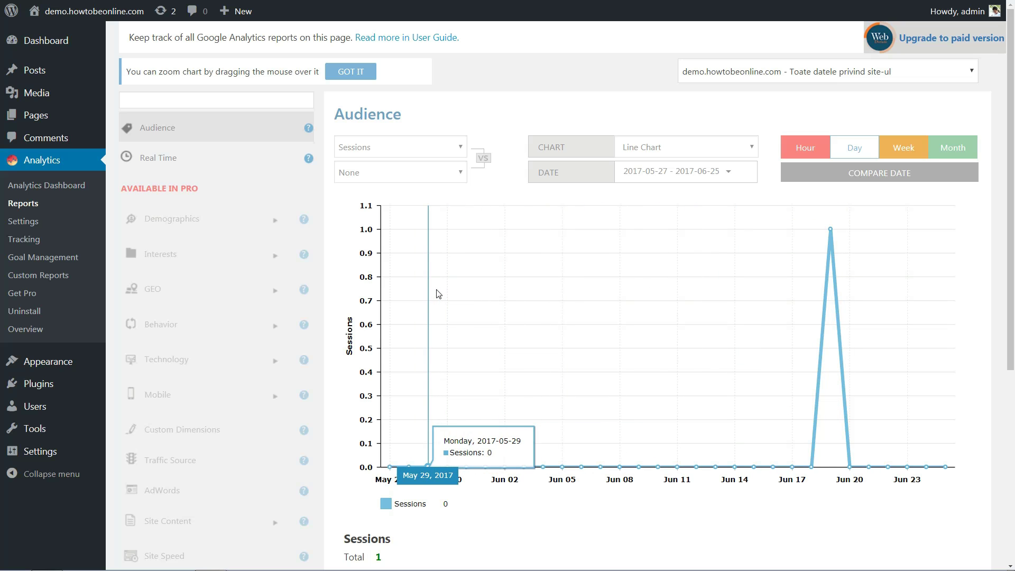
left_click(49, 187)
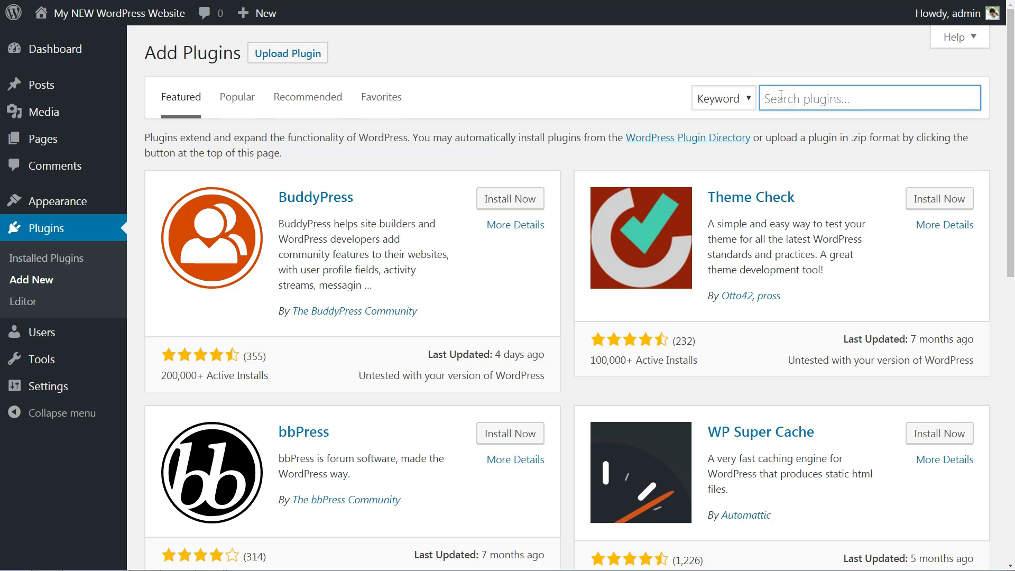
type("google analytics")
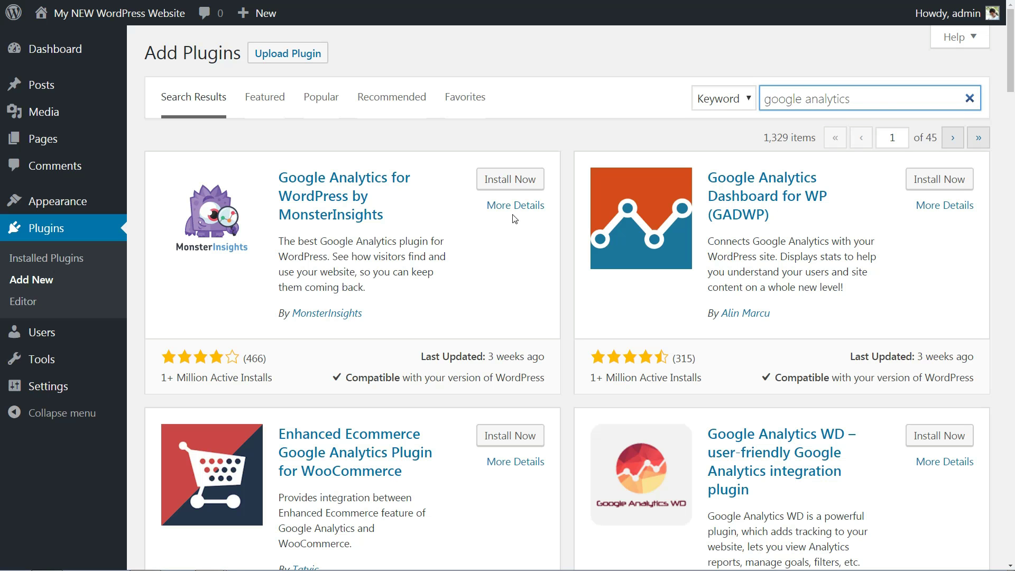
left_click(508, 205)
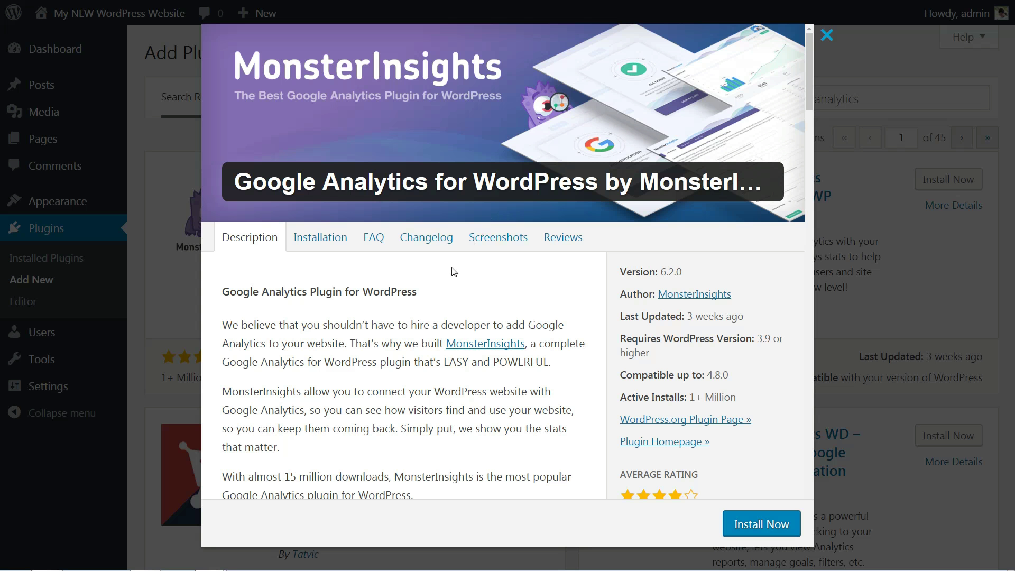
scroll(453, 272, "down", 5)
scroll(452, 273, "down", 5)
scroll(454, 275, "down", 5)
scroll(455, 278, "down", 5)
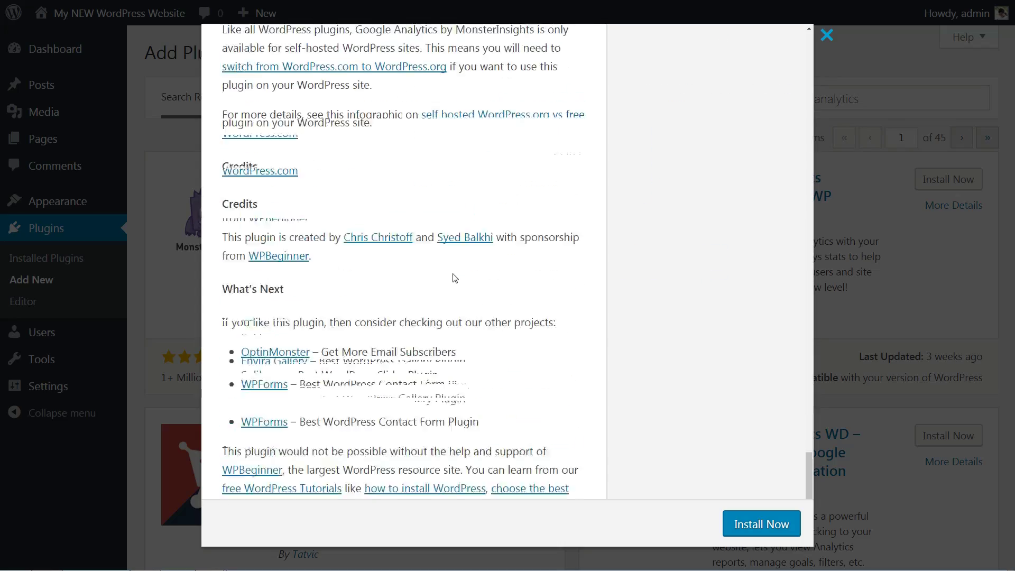
scroll(453, 278, "up", 5)
scroll(453, 278, "up", 5)
scroll(453, 277, "up", 5)
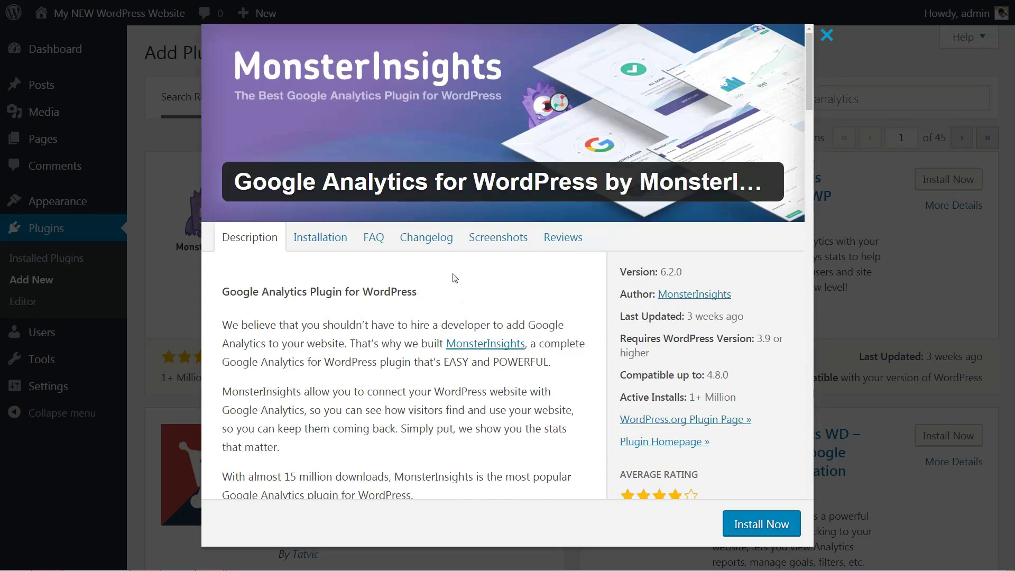
left_click(760, 525)
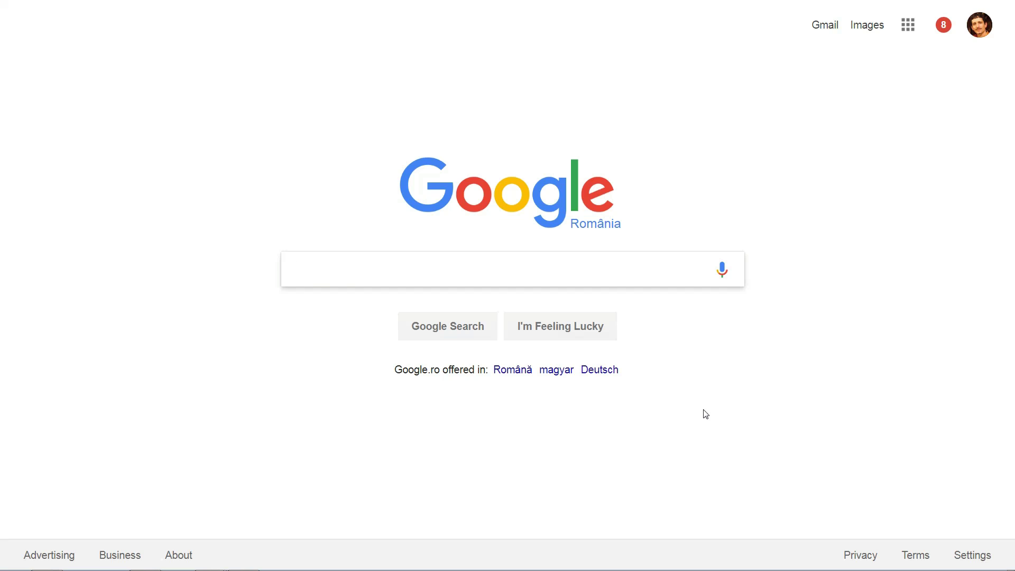
type("ebsite")
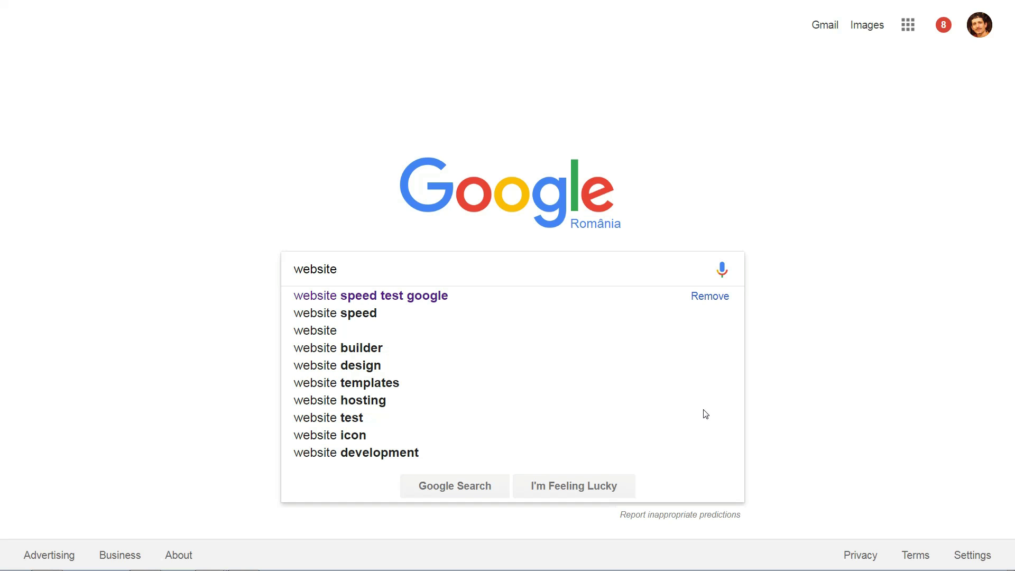
- Search 'website speed test google' and open PageSpeed Insights, ready to enter a URL
key("Down")
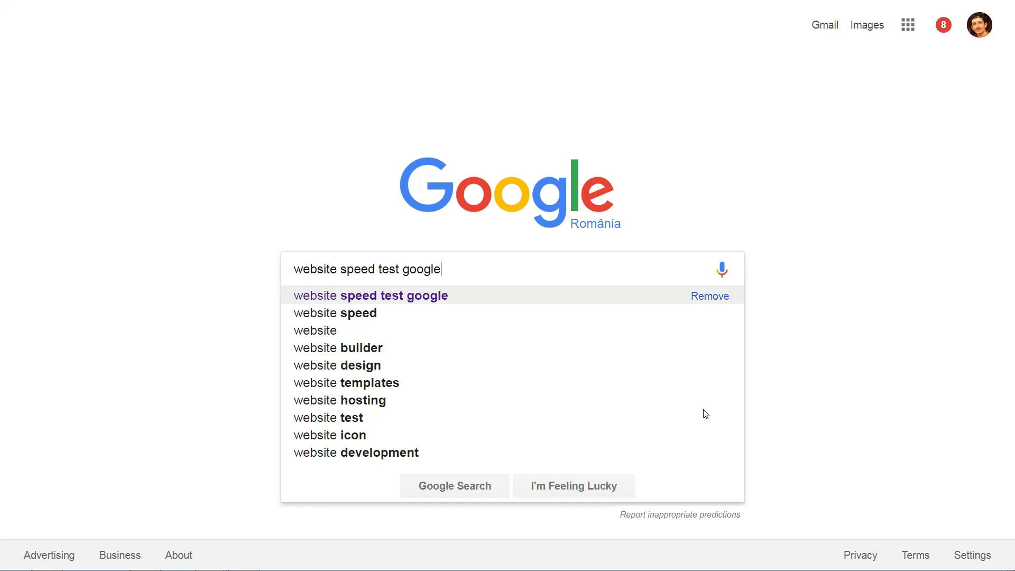
key("Return")
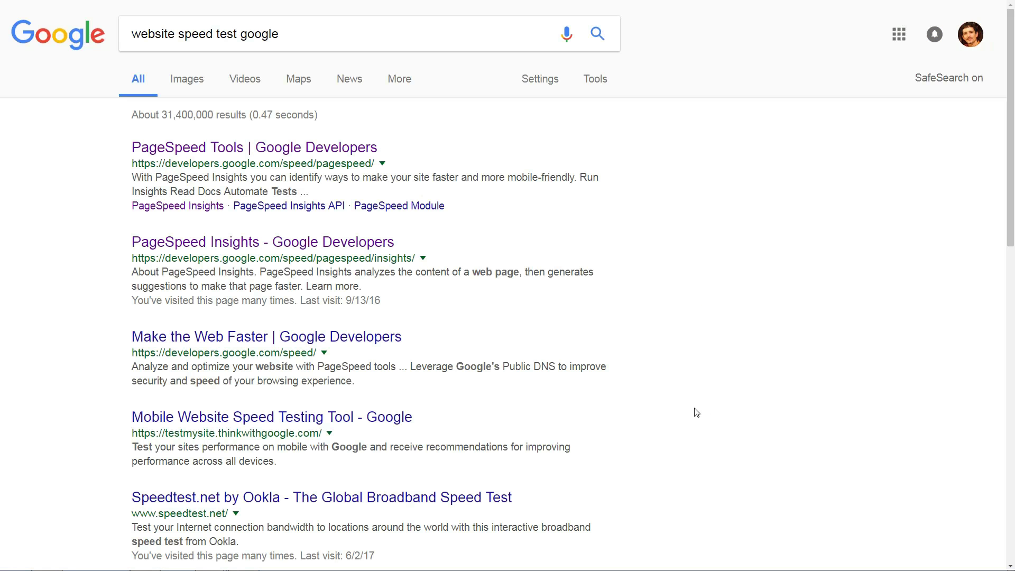
left_click(252, 150)
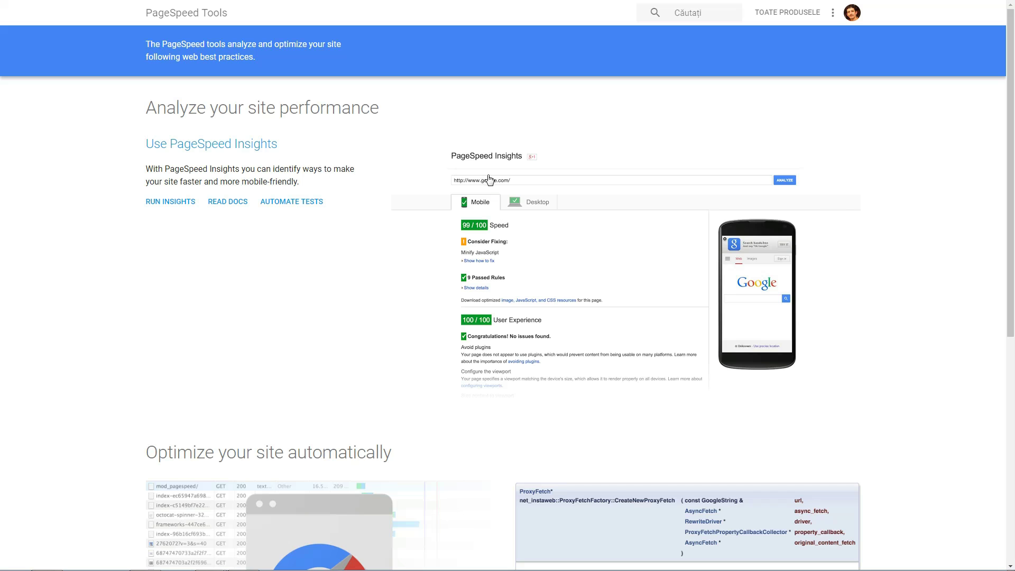
left_click(487, 180)
left_click(234, 166)
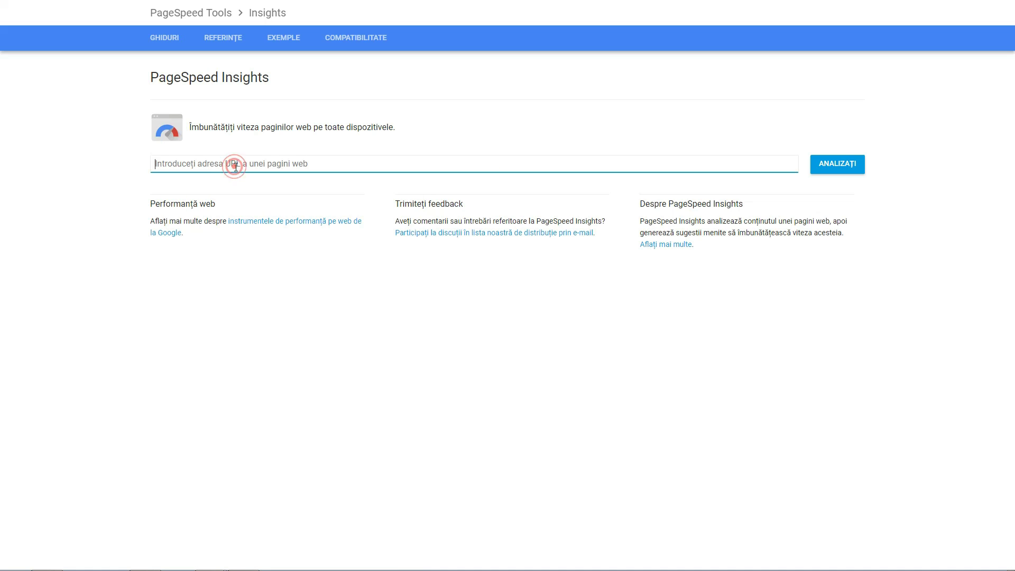
type("goog")
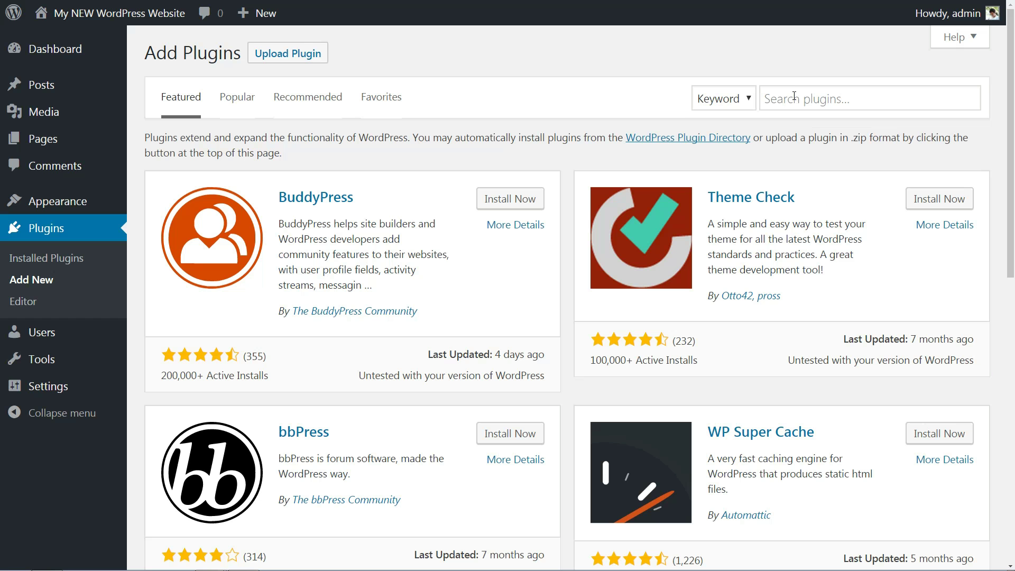
type("w")
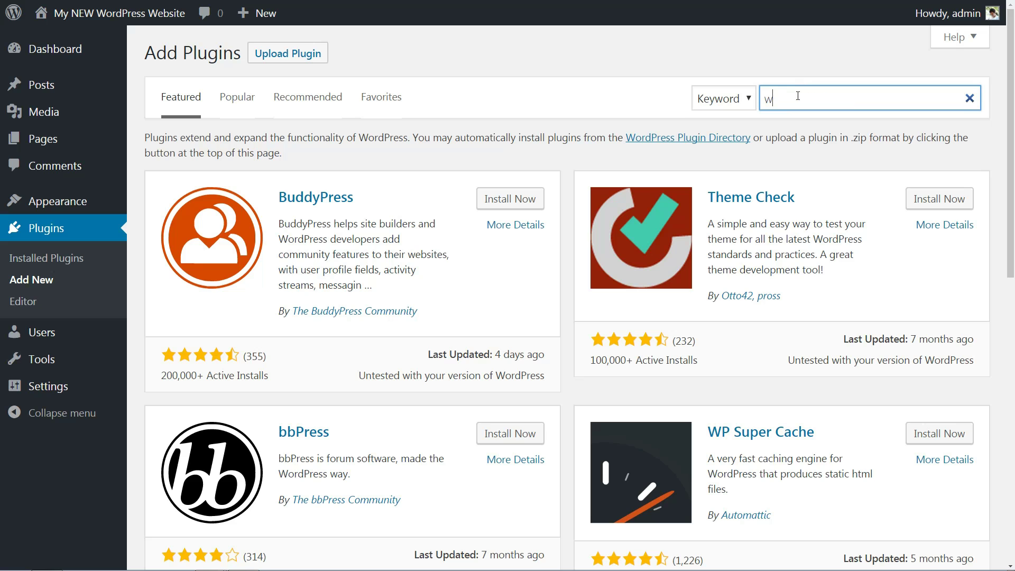
type("3 total cache")
- Start installing W3 Total Cache from its More Details view
left_click(524, 206)
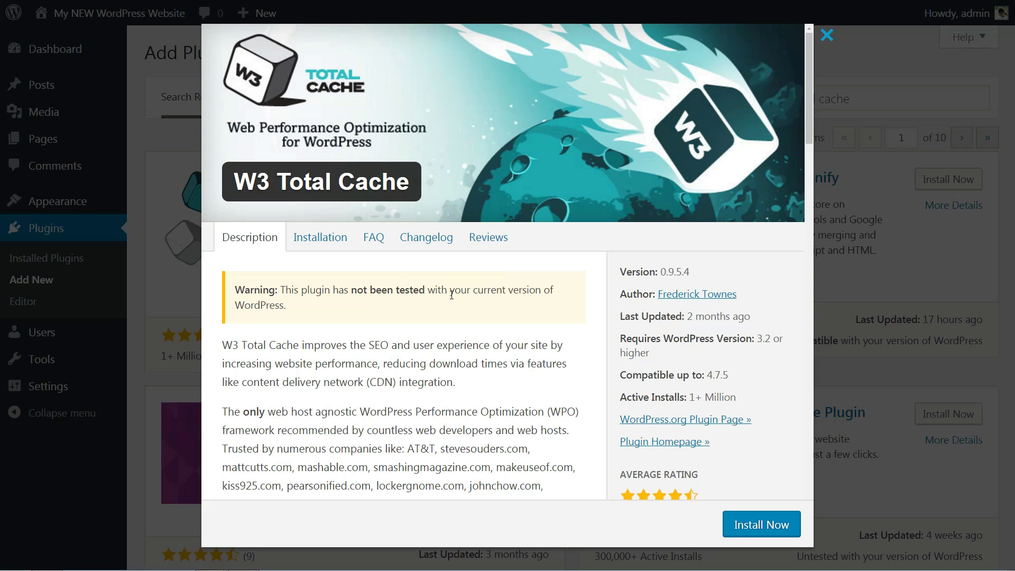
left_click(754, 522)
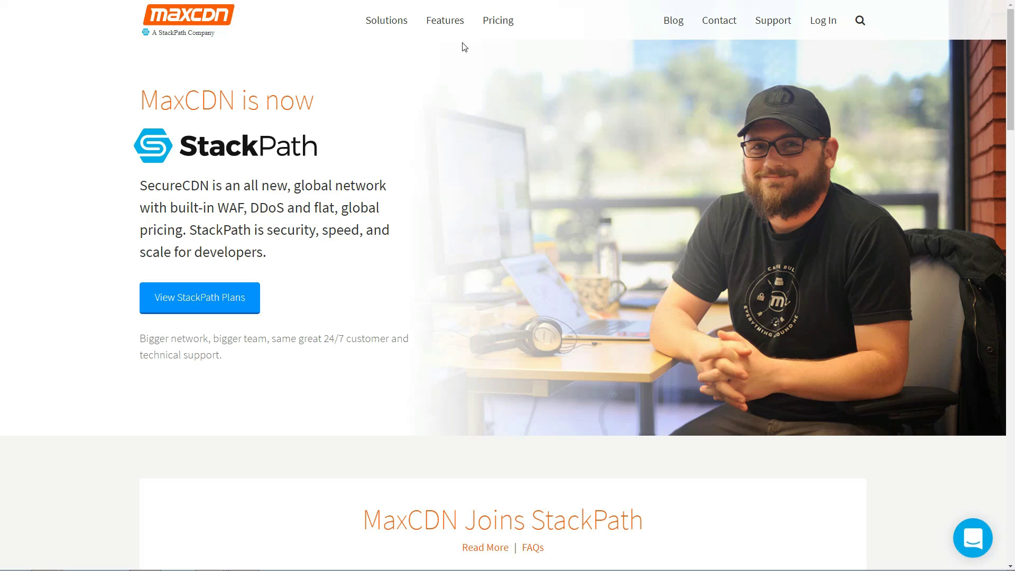
- Browse MaxCDN's global network page, expanding the Europe and Asia peering maps
left_click(446, 23)
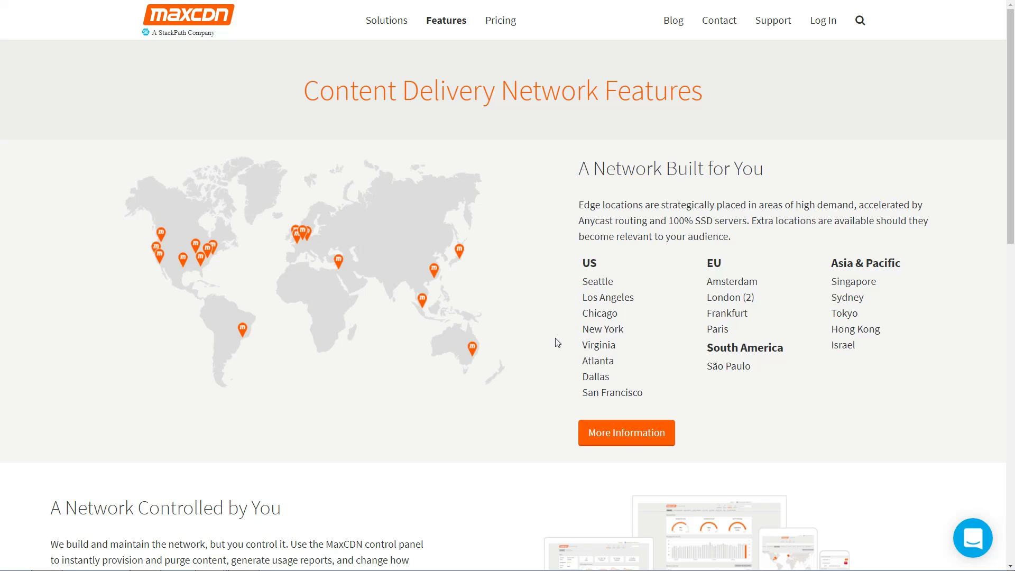
left_click(608, 433)
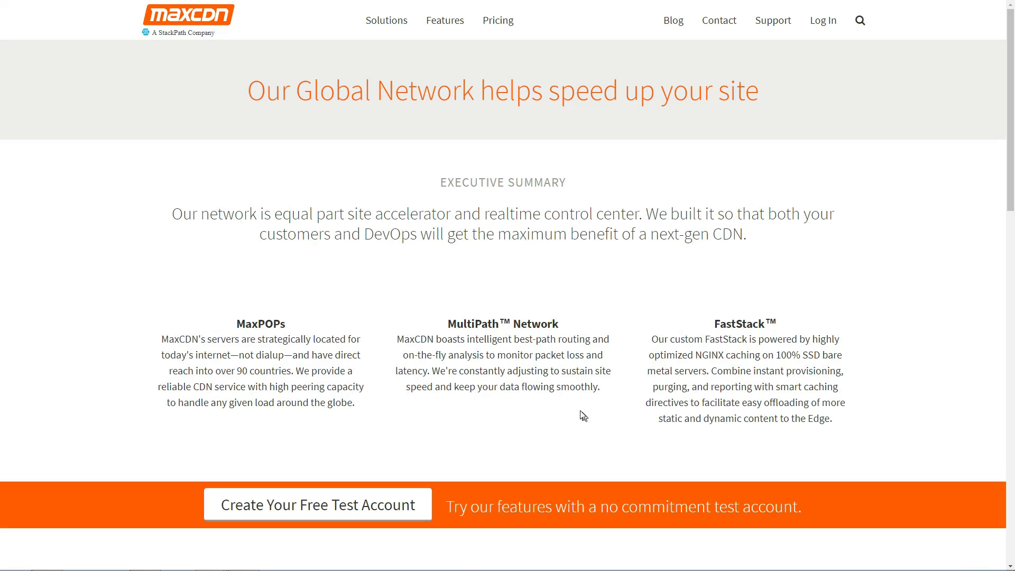
scroll(560, 386, "down", 1)
scroll(560, 386, "down", 1)
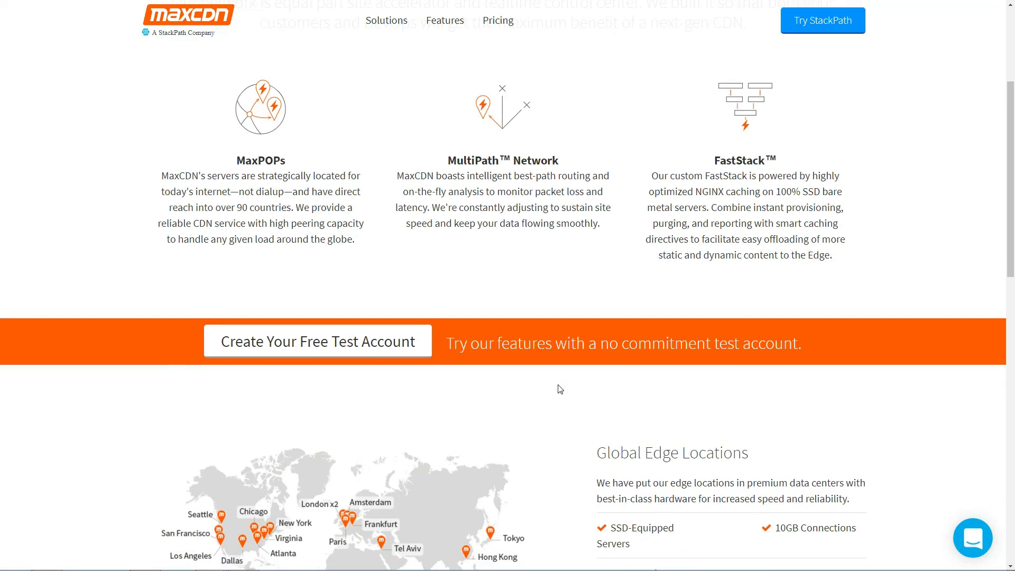
scroll(559, 388, "down", 1)
scroll(559, 389, "down", 2)
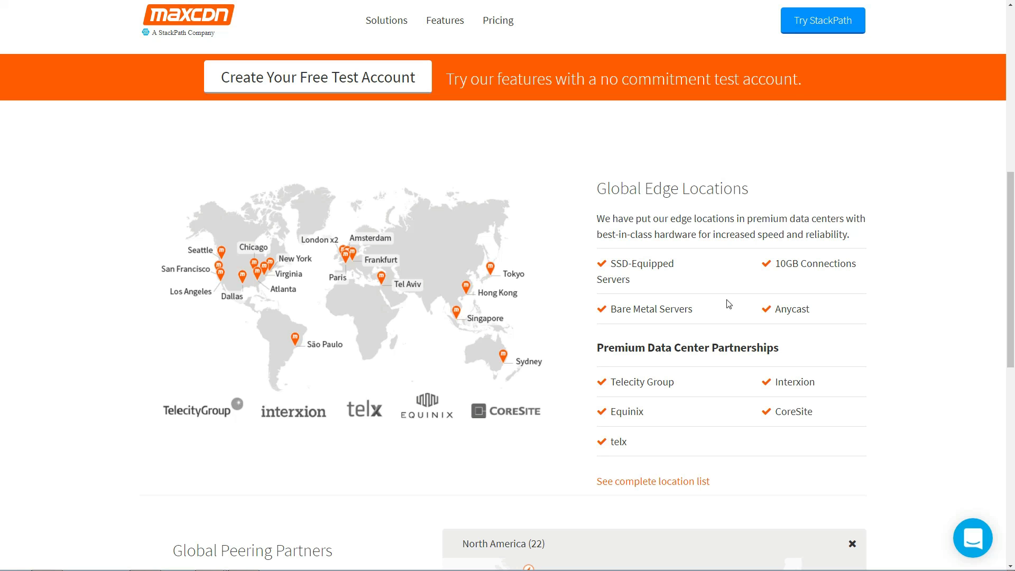
scroll(727, 304, "down", 3)
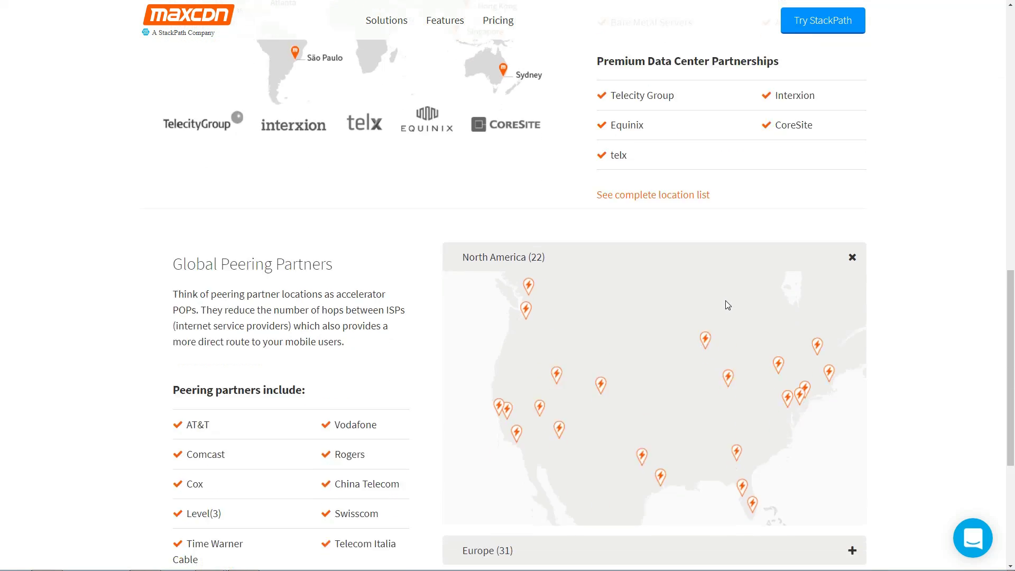
scroll(726, 305, "down", 2)
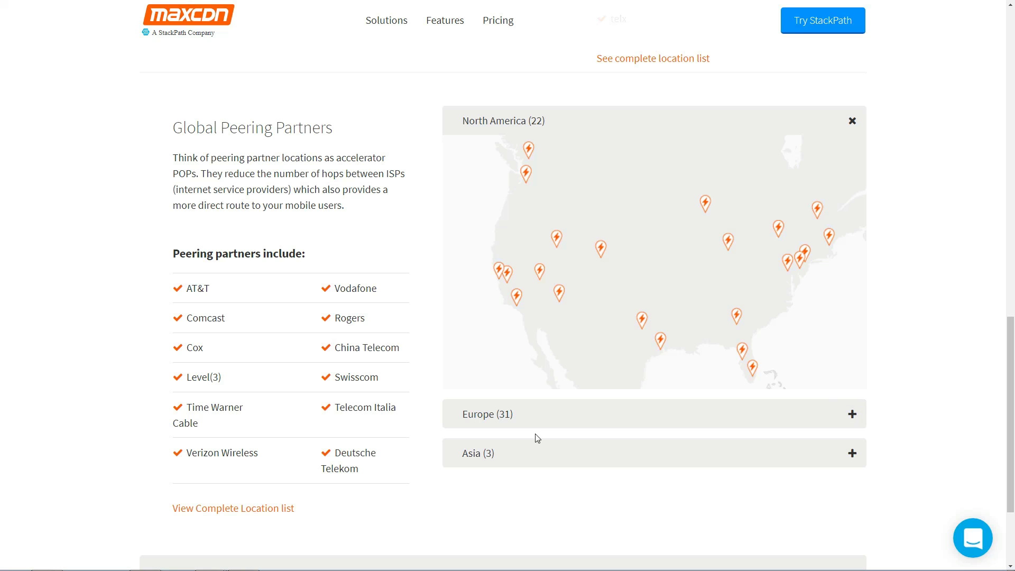
left_click(495, 414)
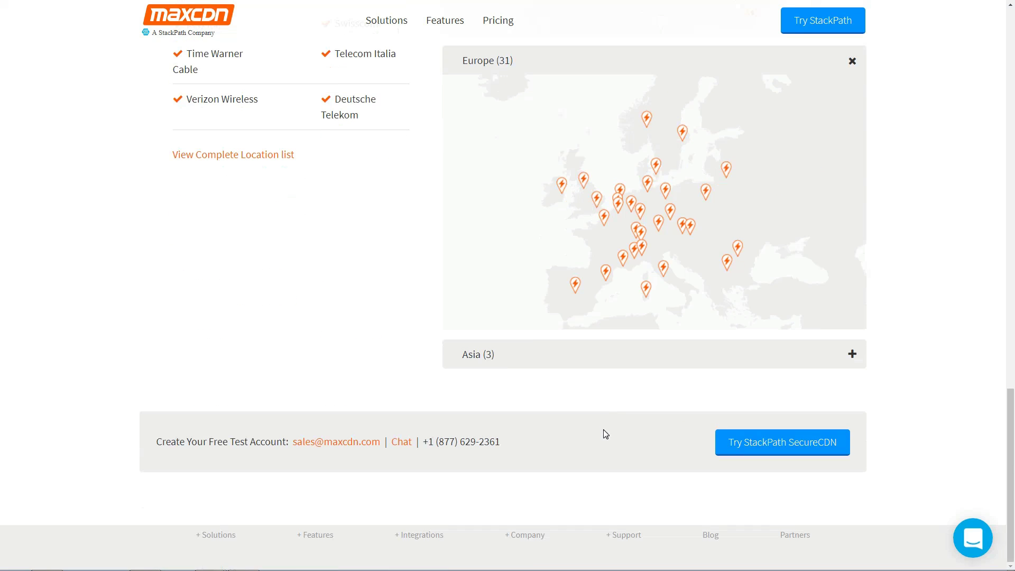
left_click(477, 354)
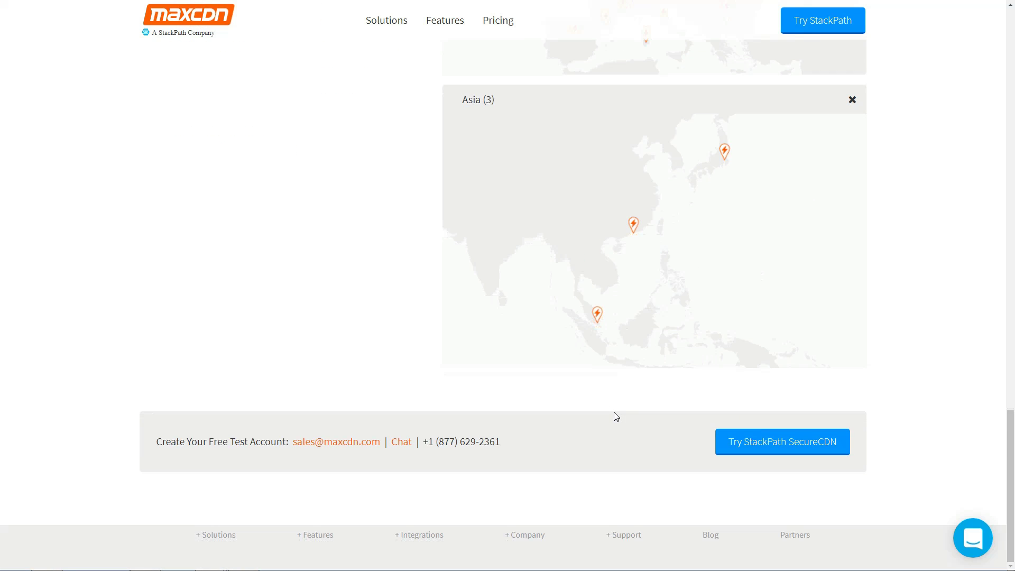
scroll(614, 414, "up", 10)
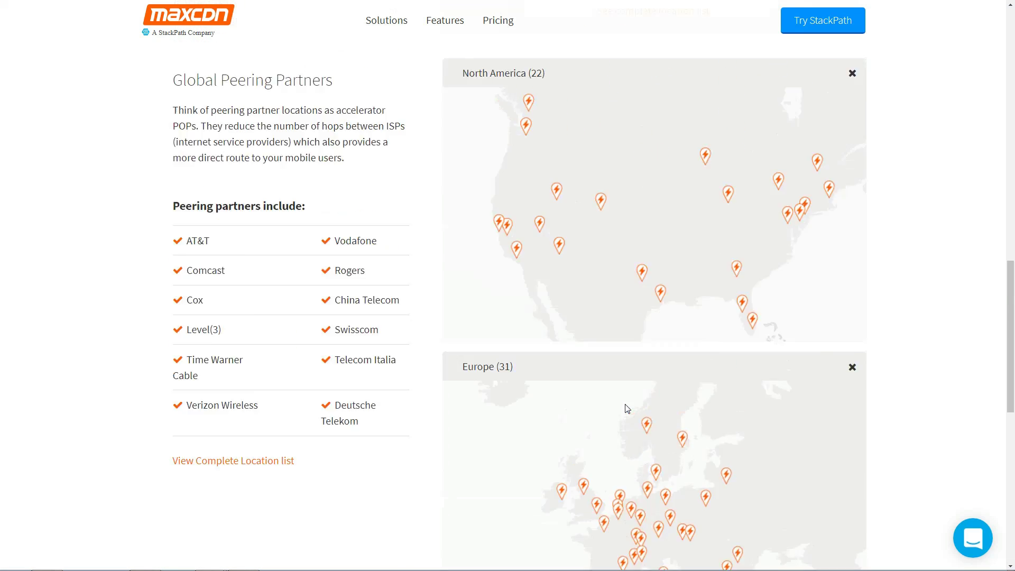
scroll(618, 408, "up", 10)
scroll(626, 404, "up", 5)
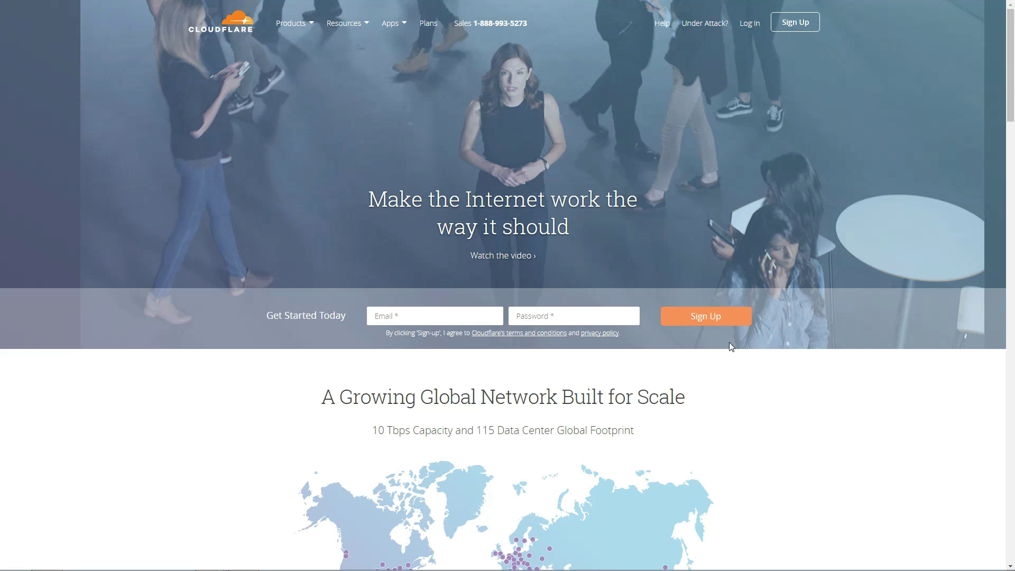
scroll(730, 342, "down", 3)
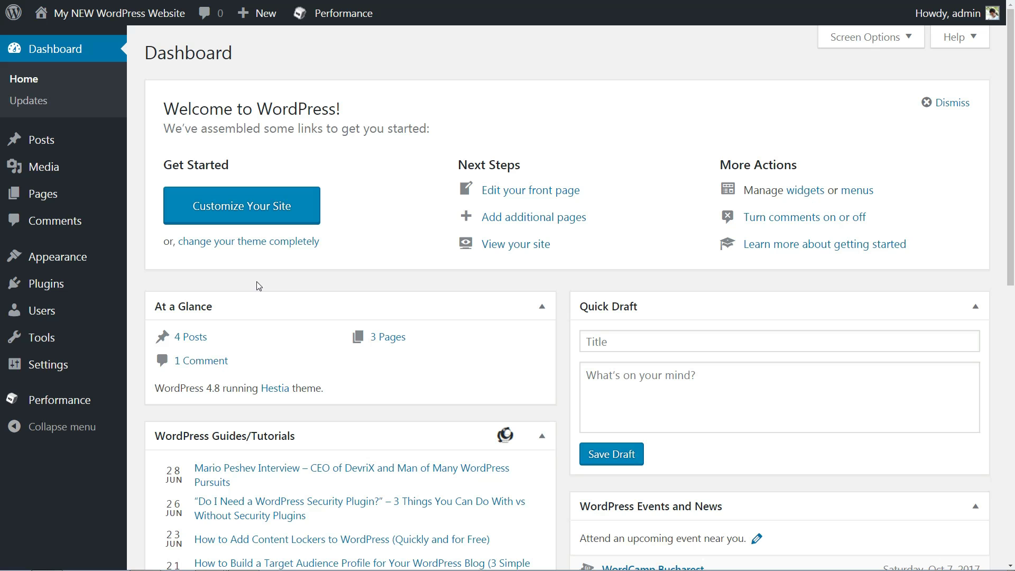
- Search plugins for 'updraftplus', install UpdraftPlus Backup, and view its screenshots
left_click(162, 307)
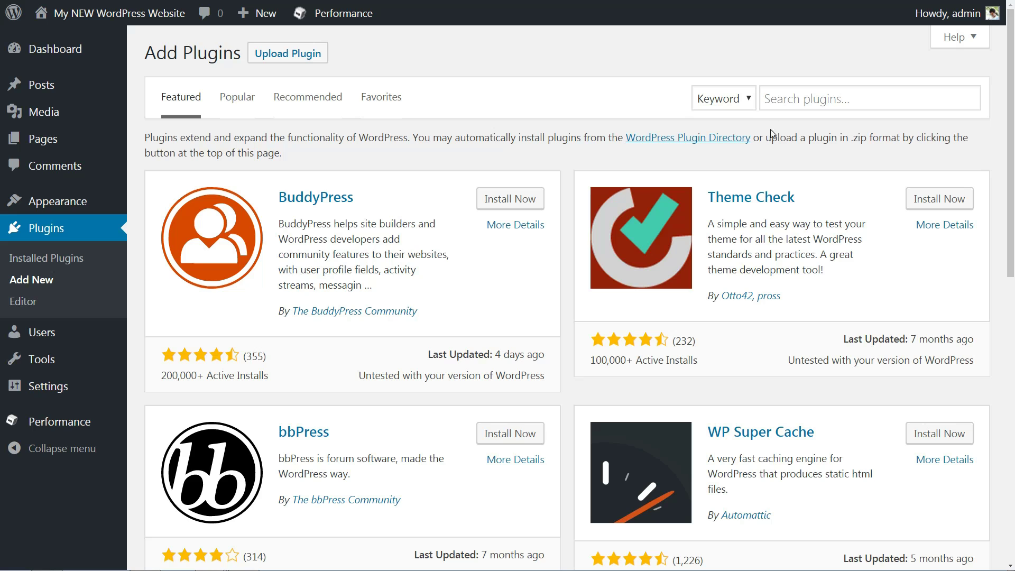
left_click(774, 101)
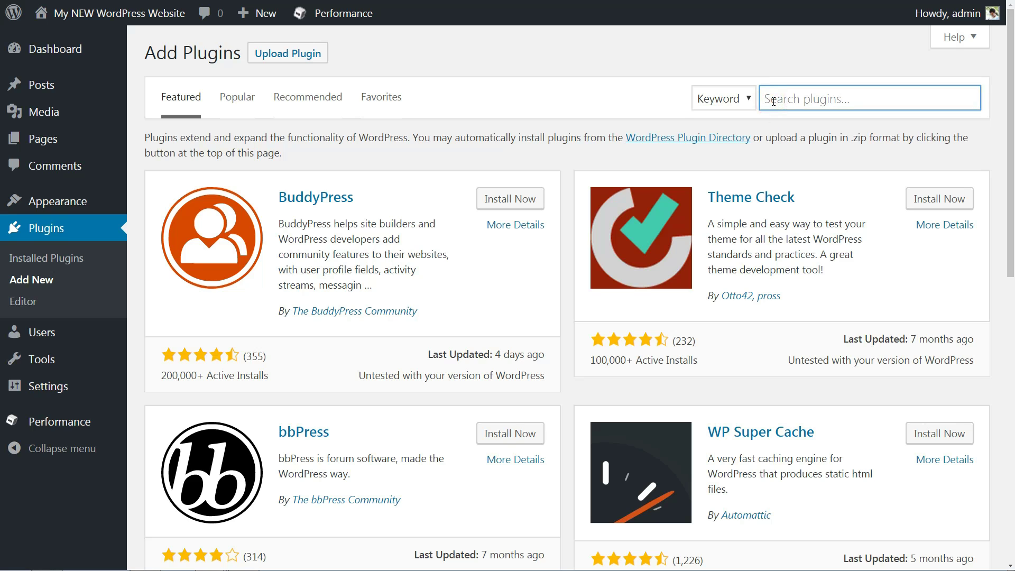
type("updraftplus")
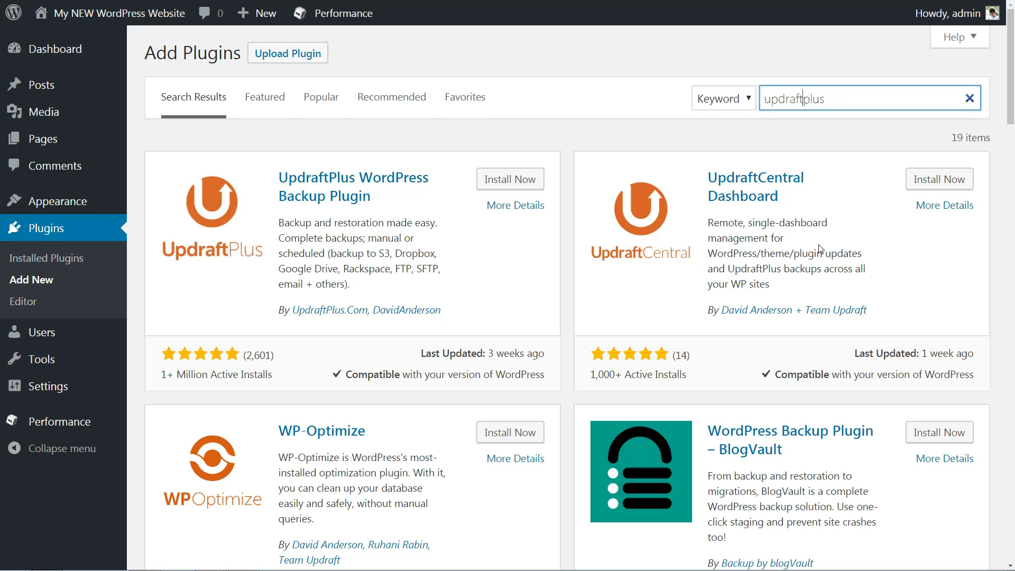
left_click(510, 179)
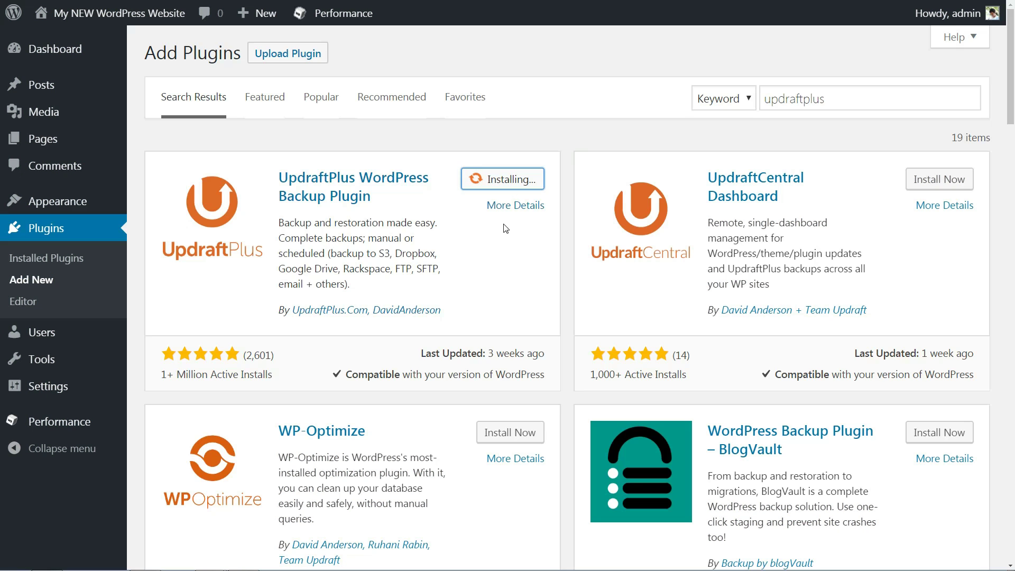
left_click(507, 204)
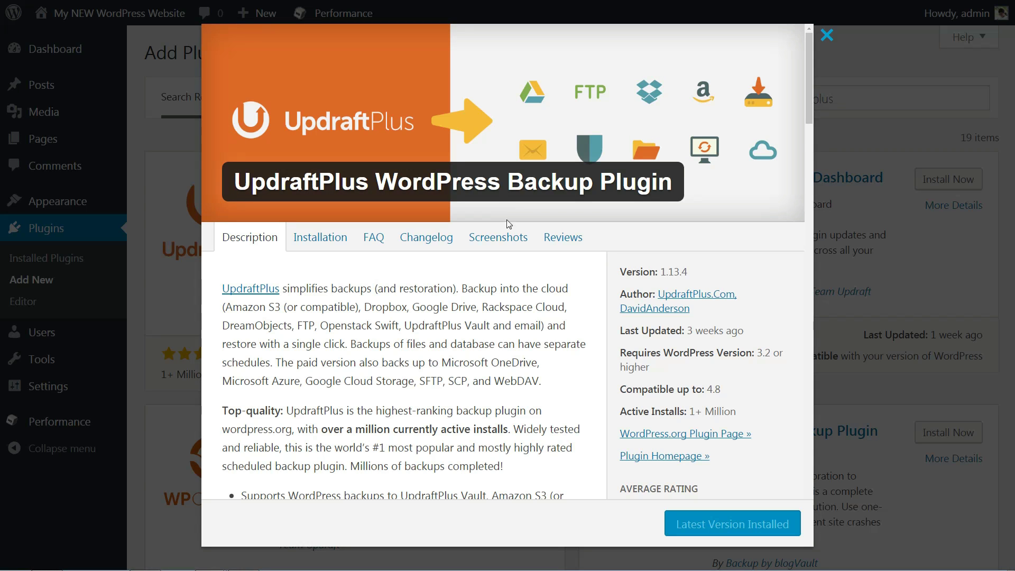
left_click(502, 239)
scroll(520, 274, "down", 3)
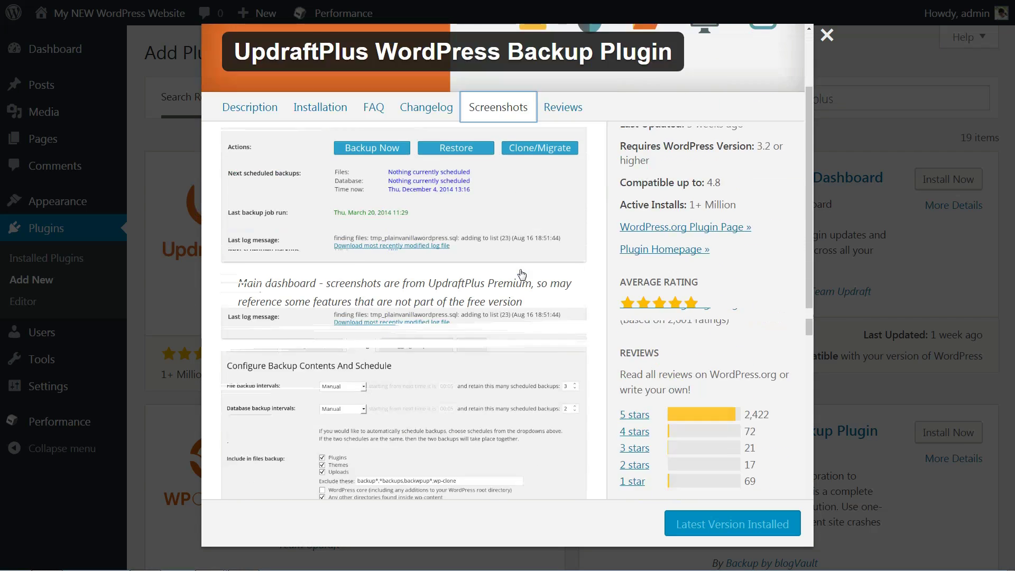
scroll(520, 275, "down", 1)
scroll(521, 275, "down", 1)
scroll(476, 275, "up", 5)
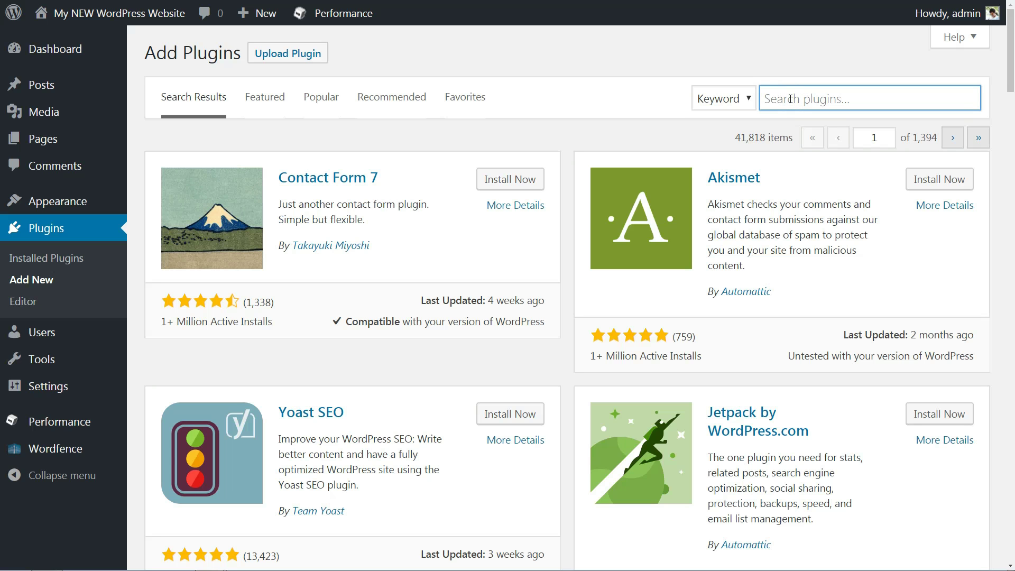
type("sucuri")
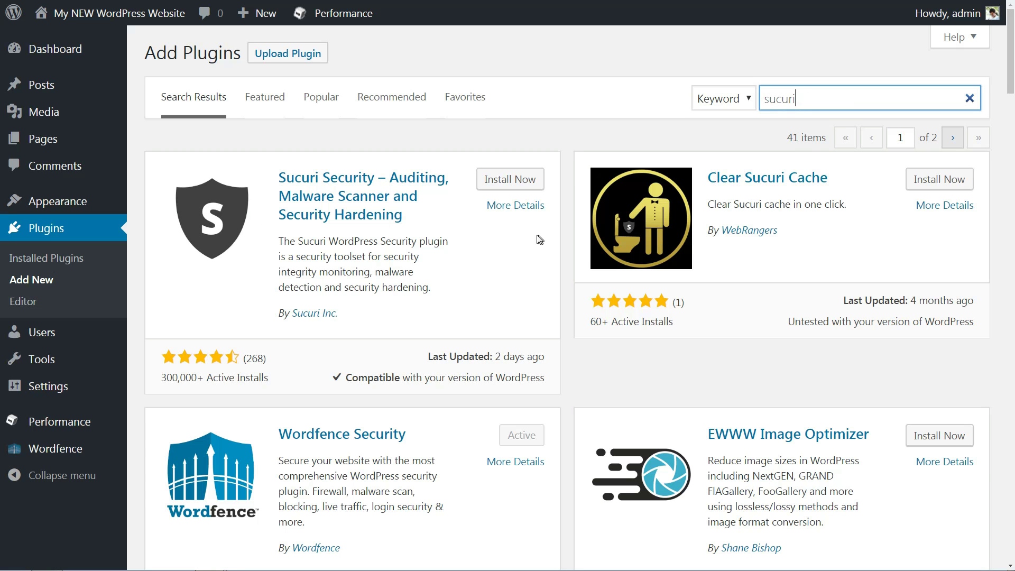
- Review the Sucuri Security plugin's details, then install and activate it
left_click(516, 205)
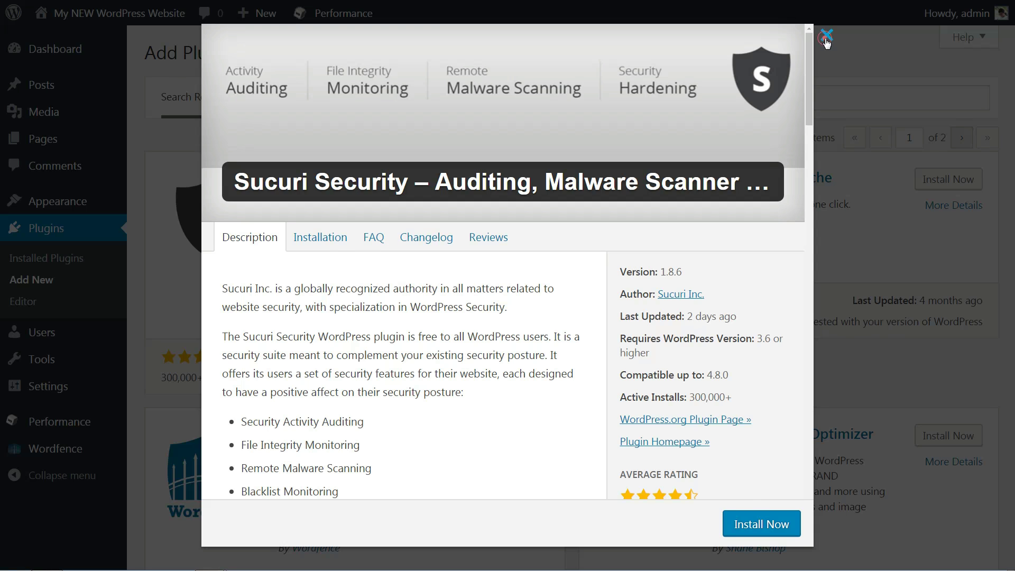
left_click(825, 38)
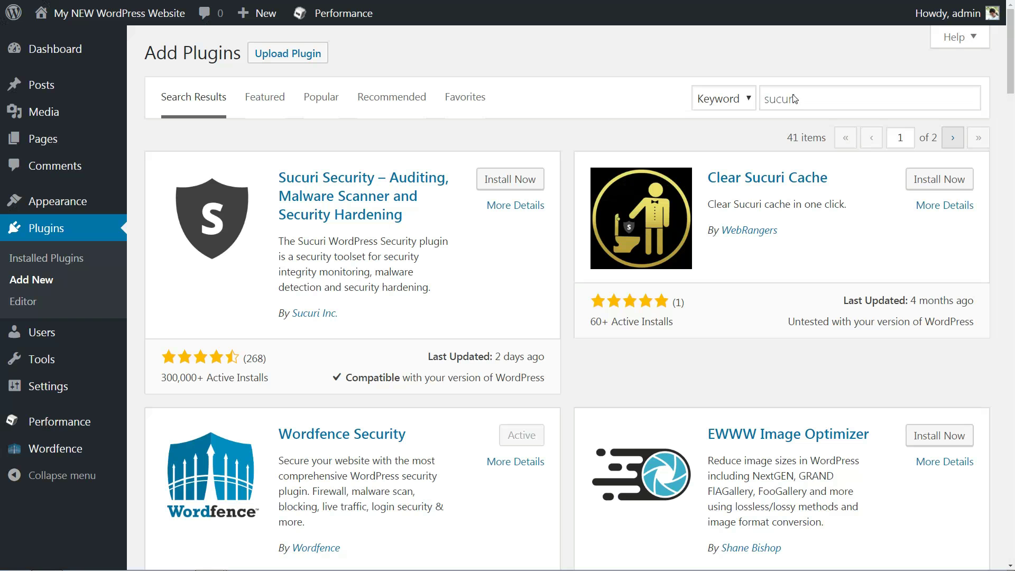
left_click(505, 185)
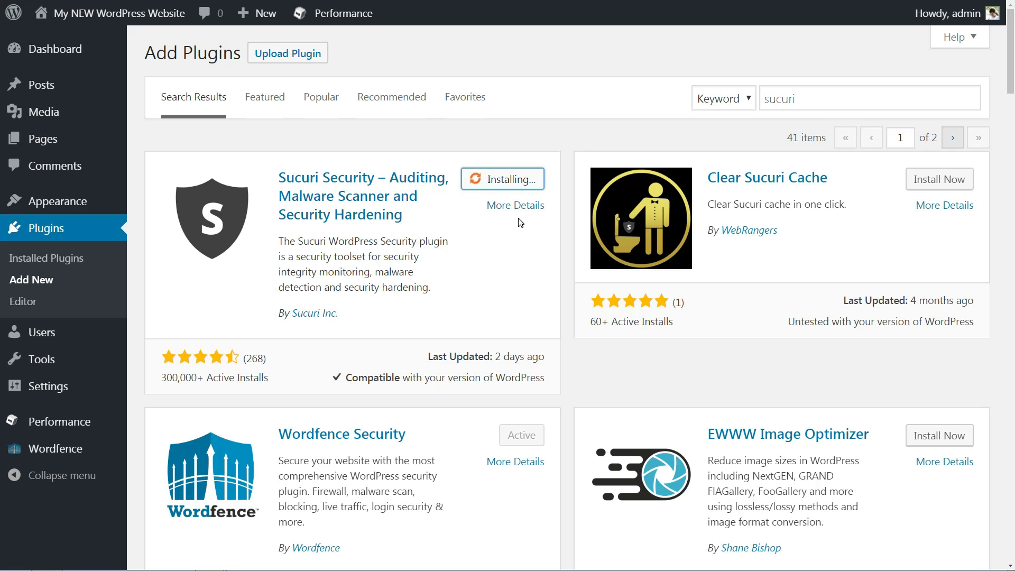
left_click(511, 185)
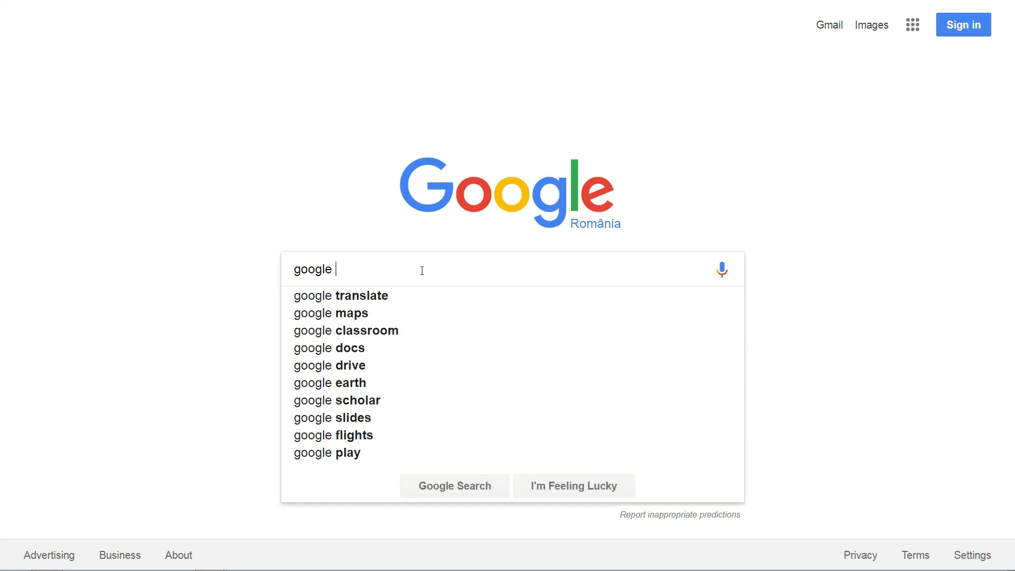
type("search conso")
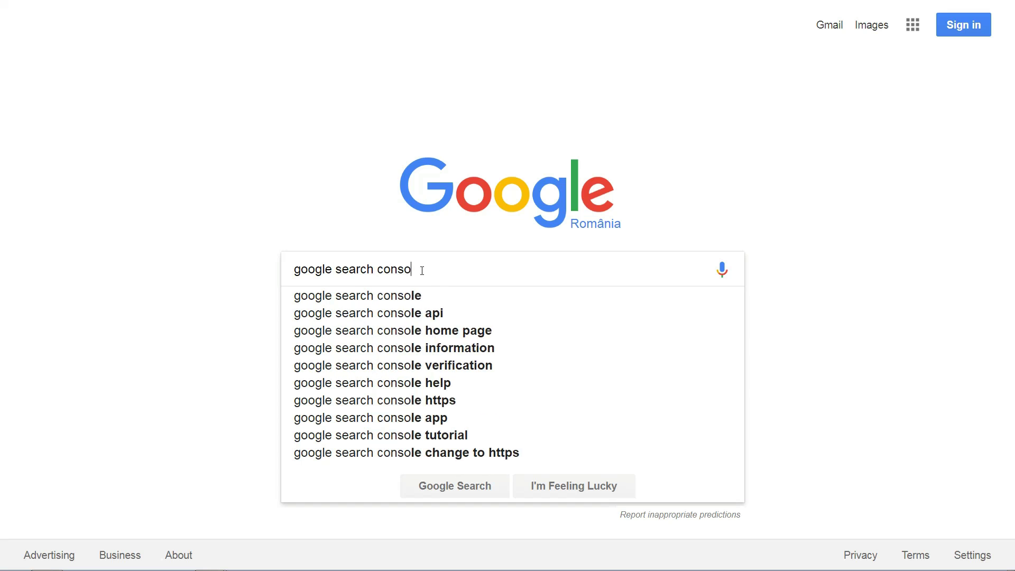
type("le")
- Search 'google search console' and open the 'What is Search Console?' result
key("Return")
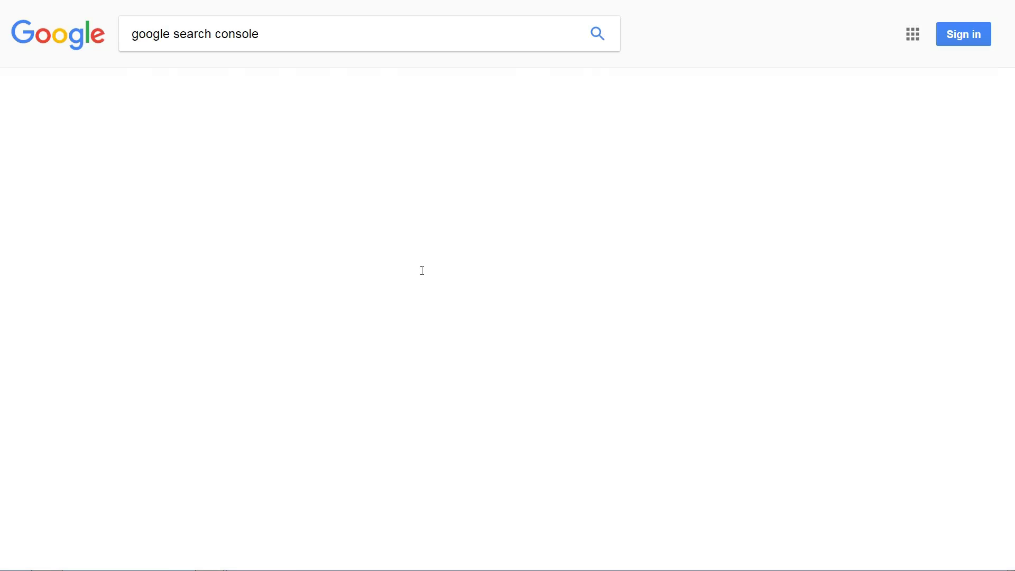
left_click(263, 146)
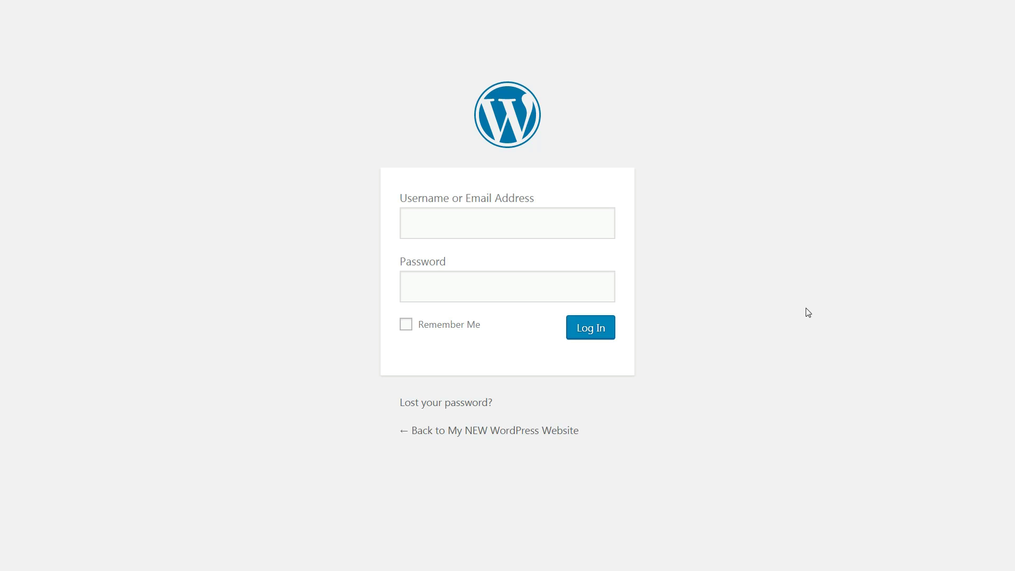
- Sign in to the WordPress admin with the site username and password, then go to Users
left_click(435, 227)
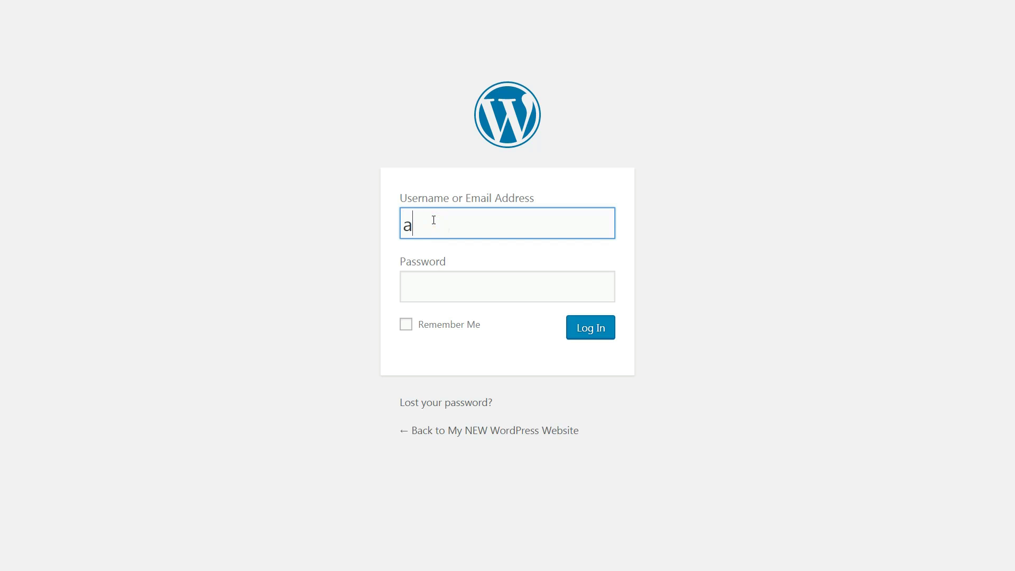
type("admin")
key("Tab")
type("•••")
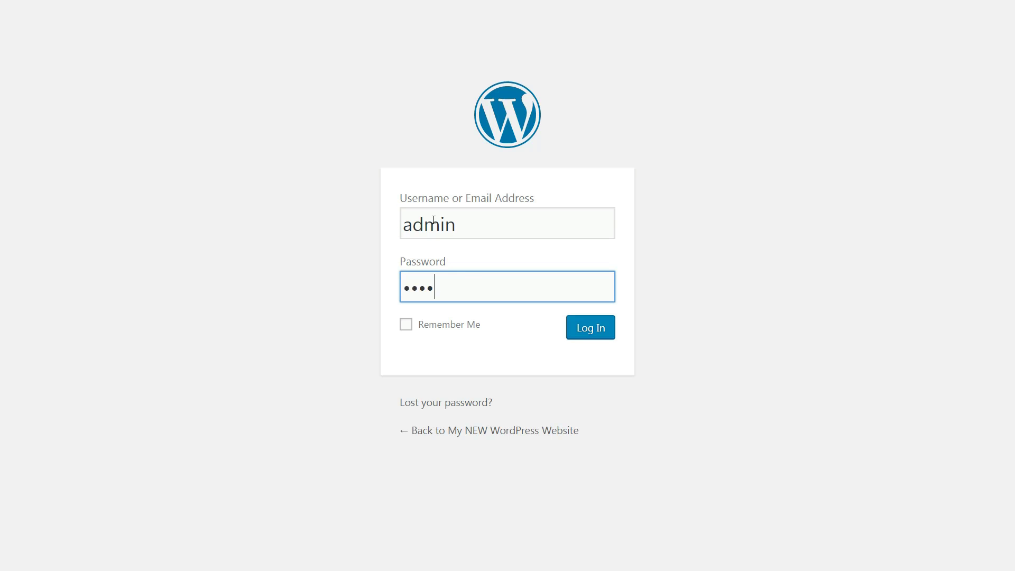
type("••••••")
key("BackSpace")
key("BackSpace")
key("BackSpace")
key("BackSpace")
key("BackSpace")
key("BackSpace")
type("••••••••")
type("••")
left_click(599, 328)
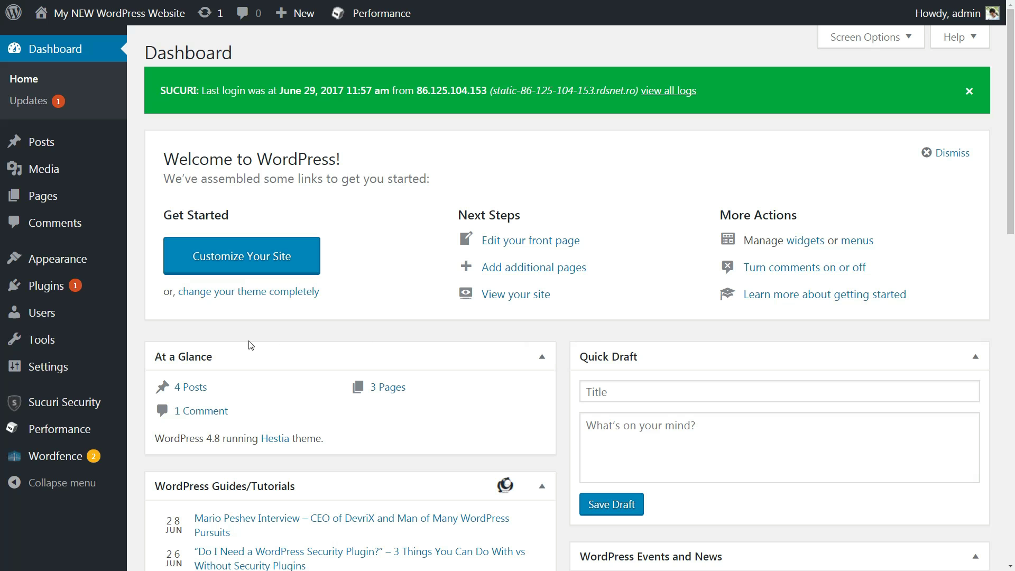
mouse_move(42, 313)
left_click(155, 317)
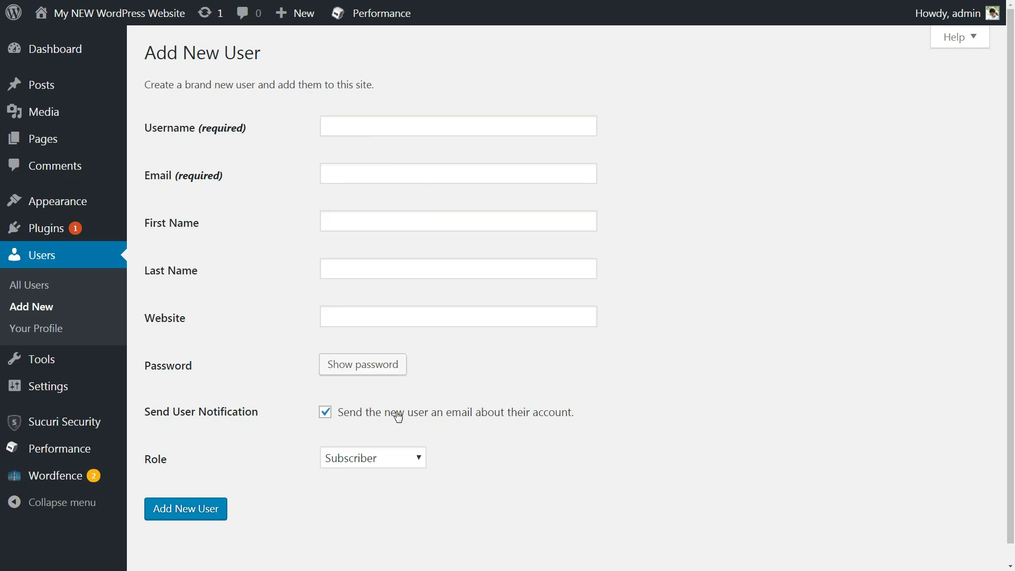
- Start a new user with the Editor role, entering a username and email
left_click(408, 459)
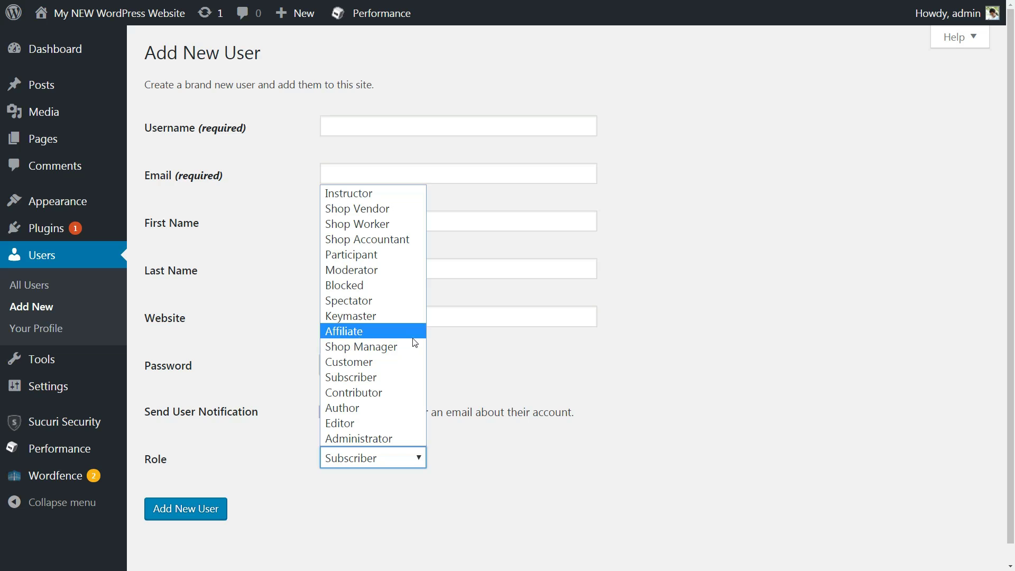
left_click(389, 424)
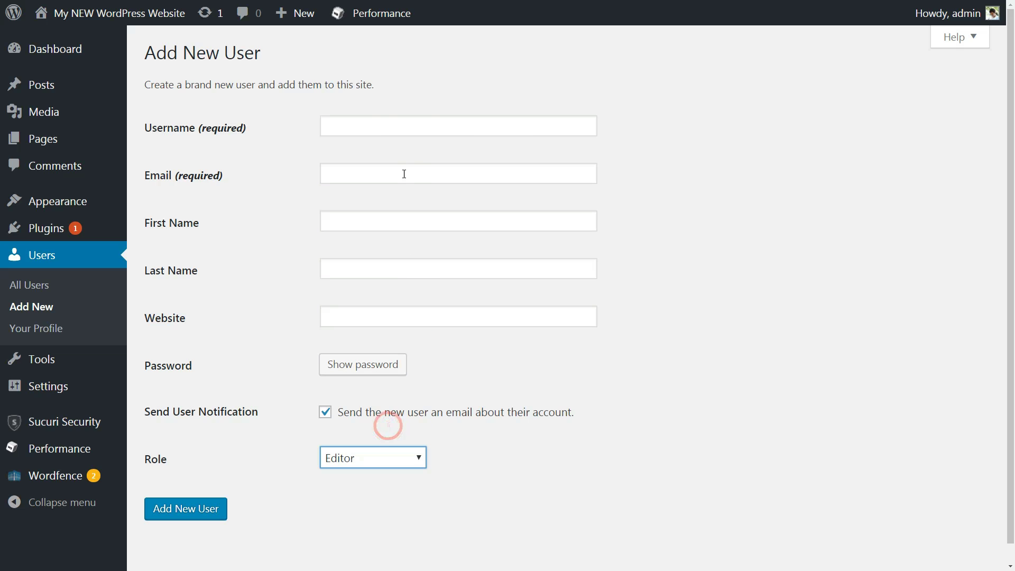
left_click(380, 123)
type("editor")
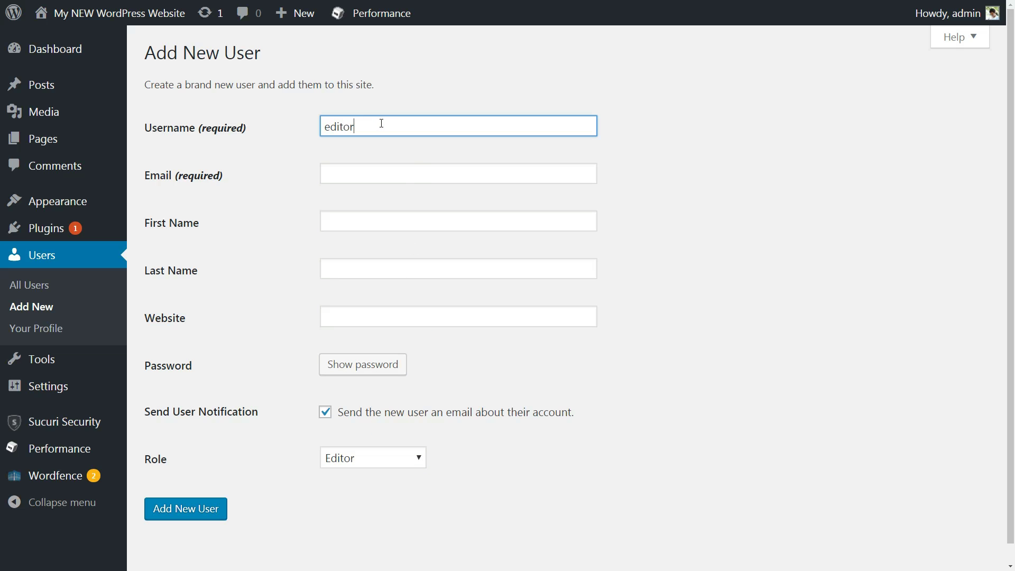
left_click(356, 176)
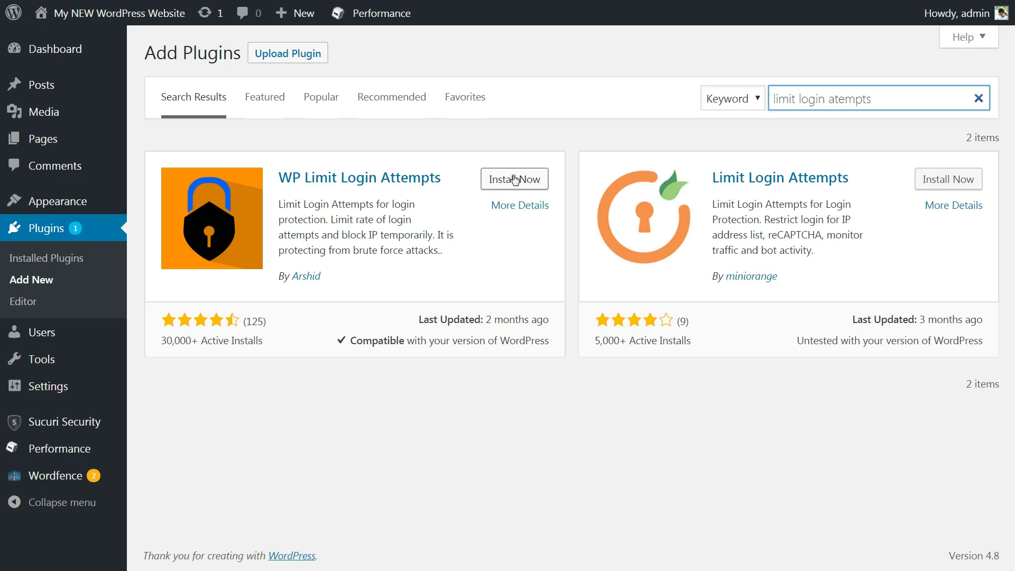
- Install and activate WP Limit Login Attempts, test wrong-password logins, then sign in correctly
left_click(518, 180)
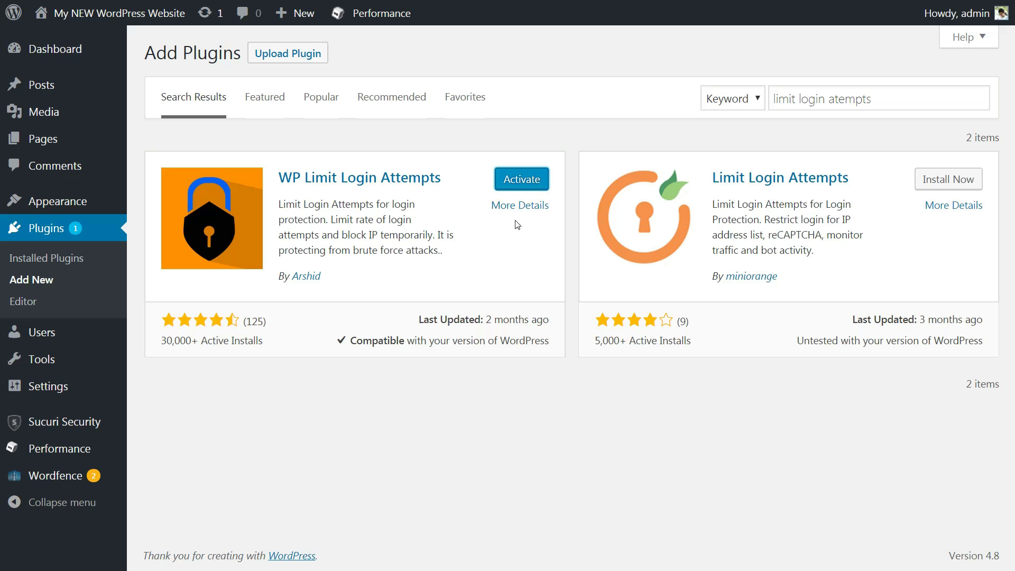
left_click(520, 180)
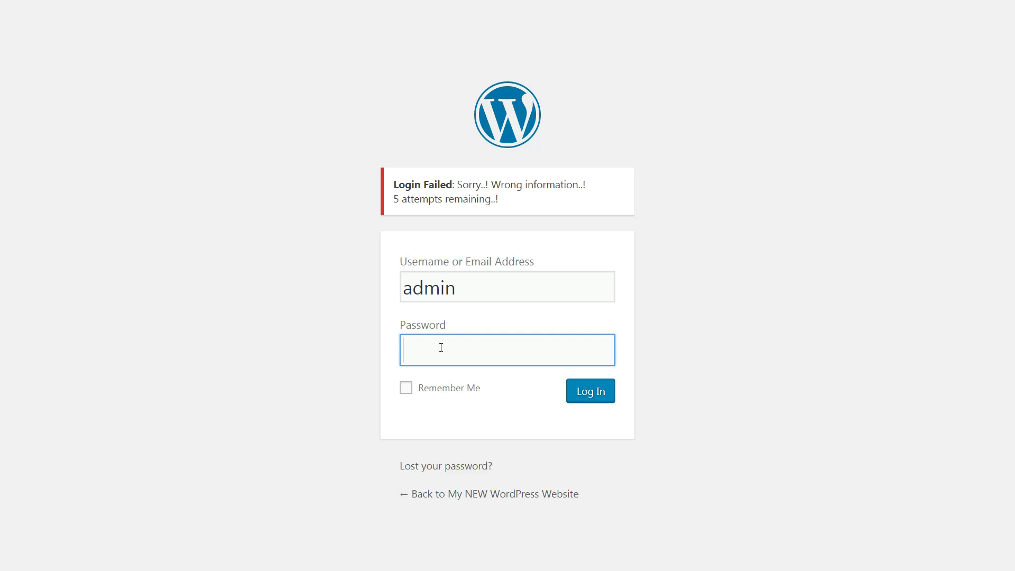
left_click(580, 389)
type("password")
left_click(583, 392)
left_click(506, 357)
type("password")
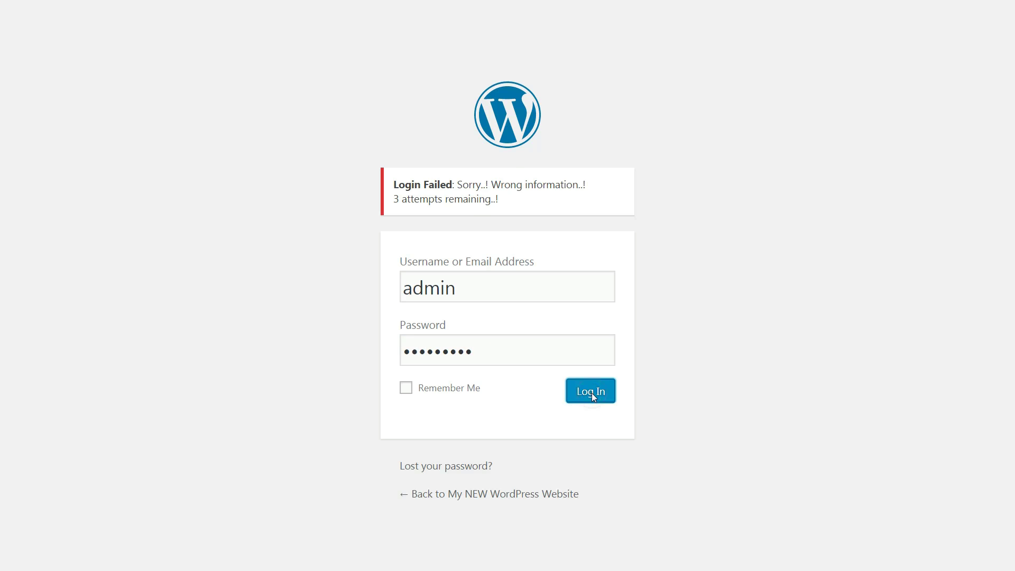
left_click(592, 392)
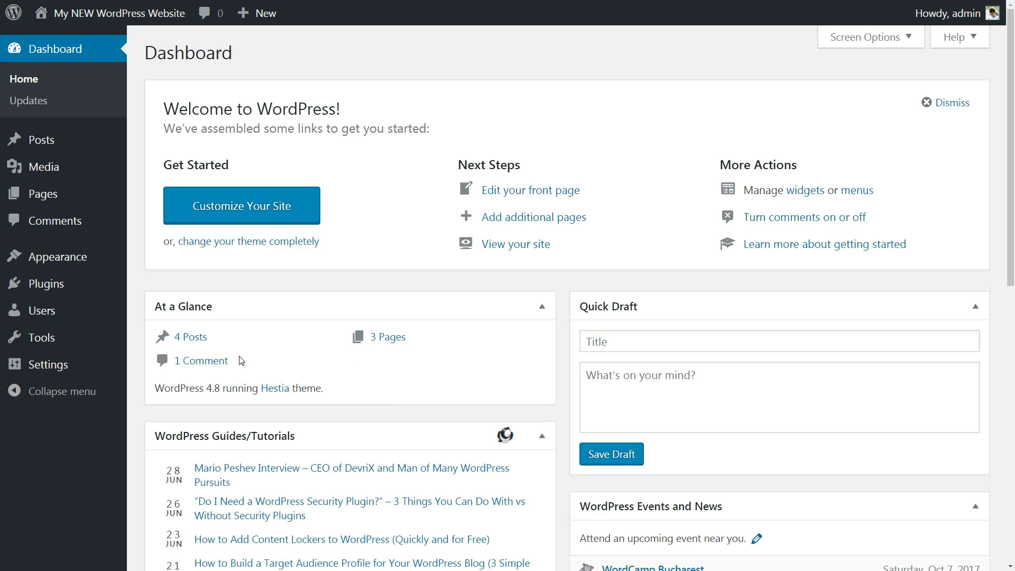
mouse_move(48, 365)
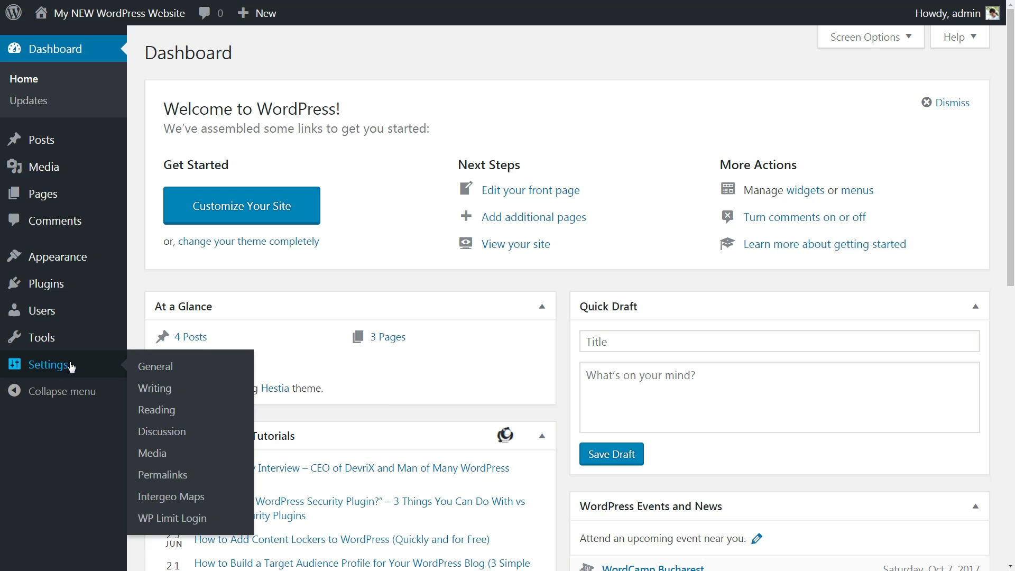
- In Permalink Settings, choose the Post name structure and save it
left_click(143, 367)
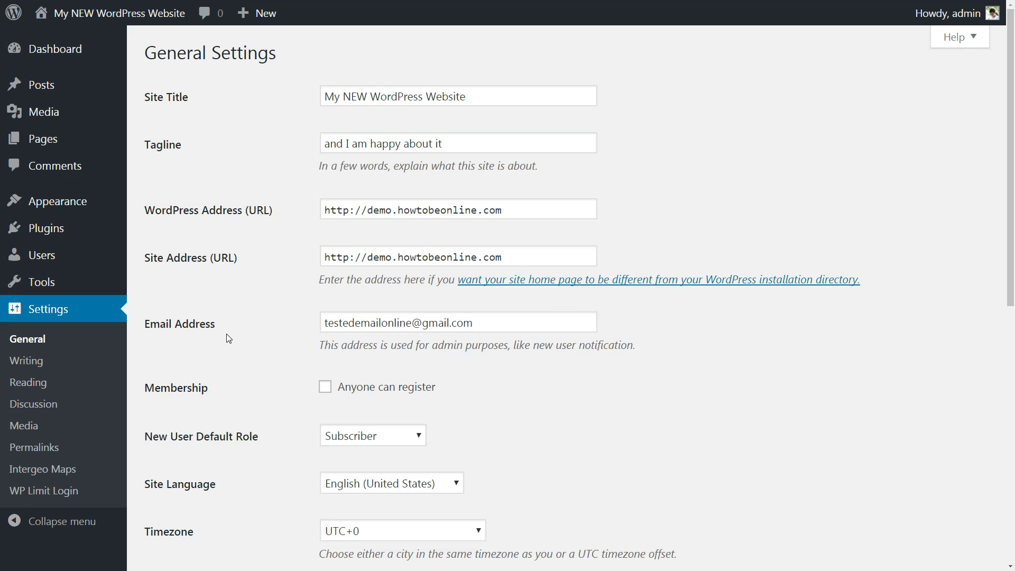
left_click(49, 450)
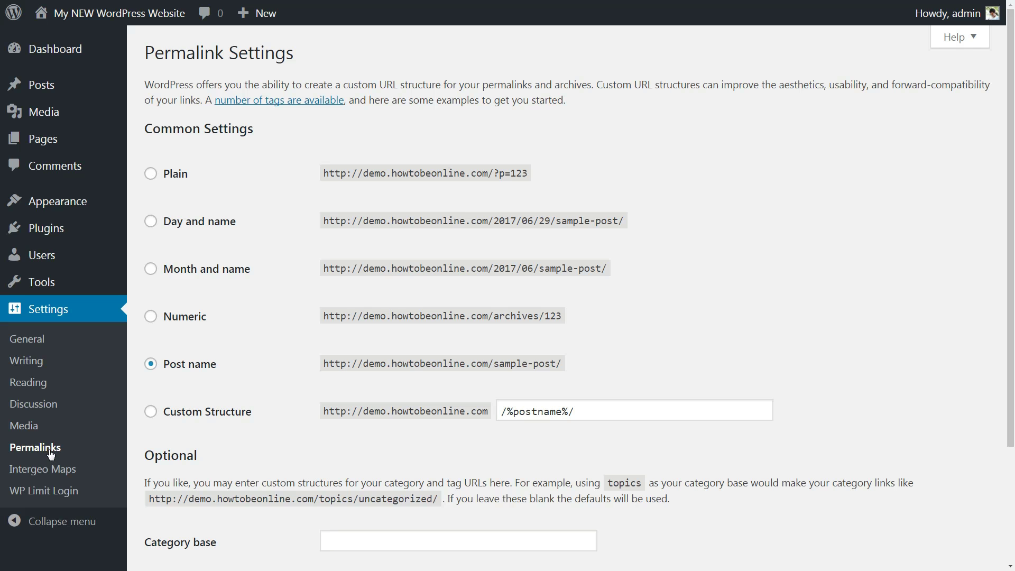
left_click(150, 317)
left_click(150, 364)
scroll(384, 363, "down", 2)
left_click(177, 490)
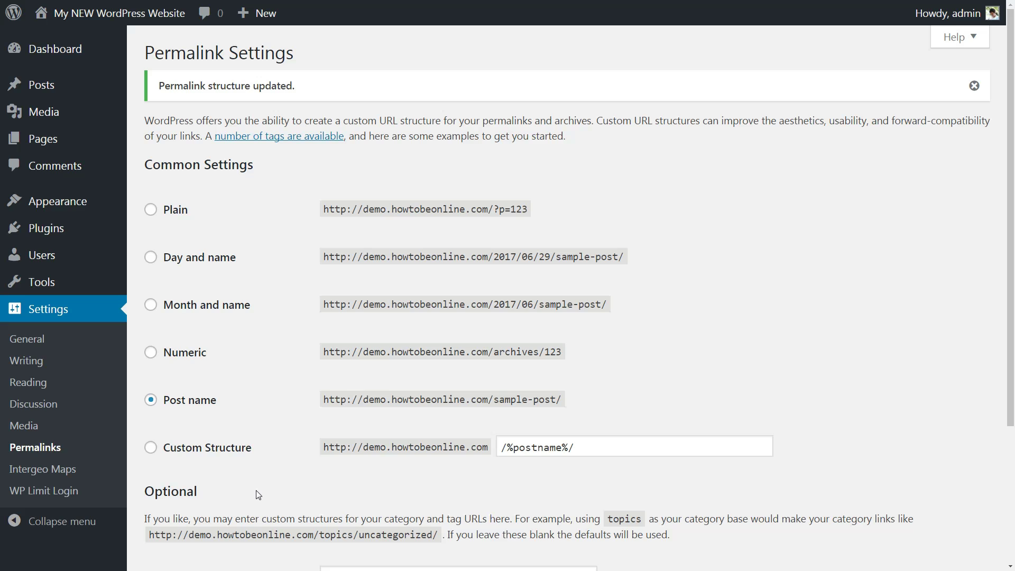
- Compare the Plain, Day and name, Month and name, and Numeric structures, then reselect Post name
left_click(152, 210)
left_click(151, 256)
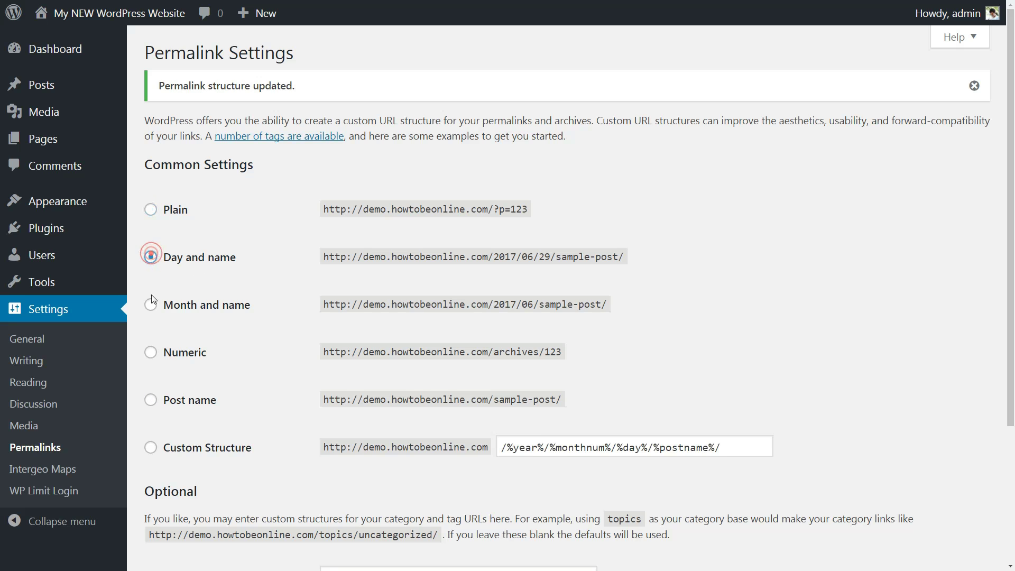
left_click(151, 305)
left_click(151, 352)
left_click(151, 400)
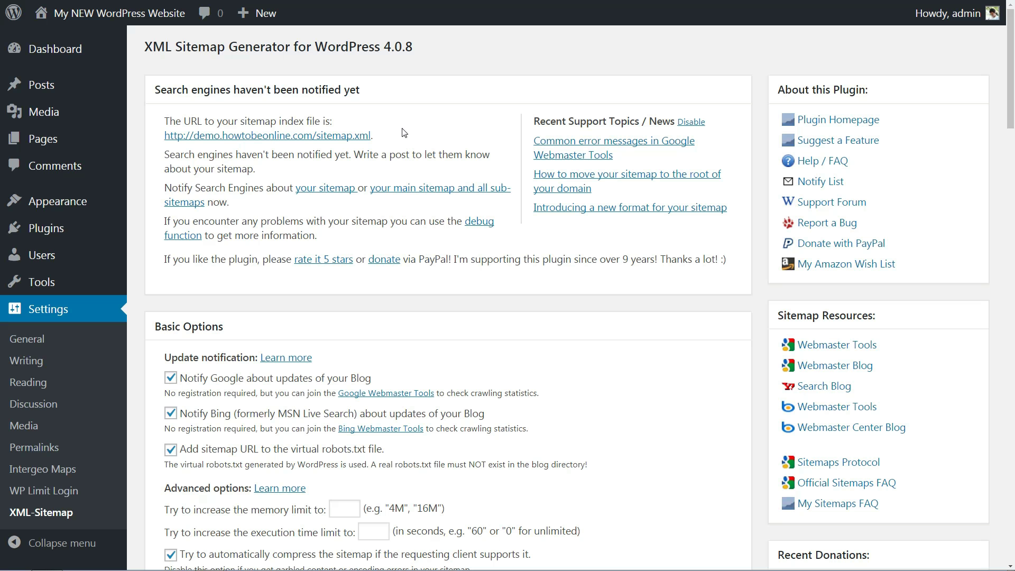
- Check the site's XML sitemap, then install Google XML Sitemaps from a 'google xml sitemap' search
left_click(363, 137)
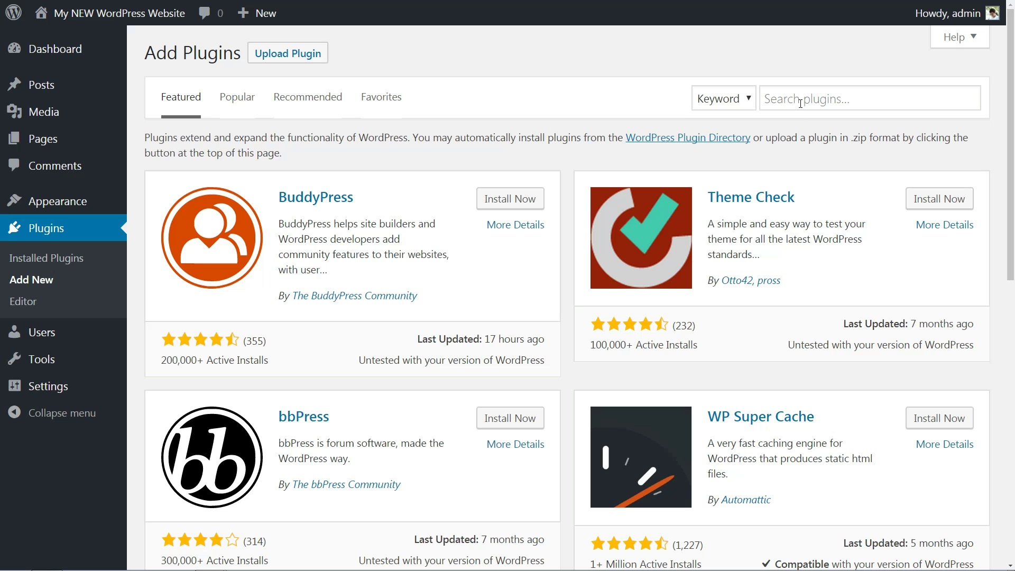
left_click(800, 100)
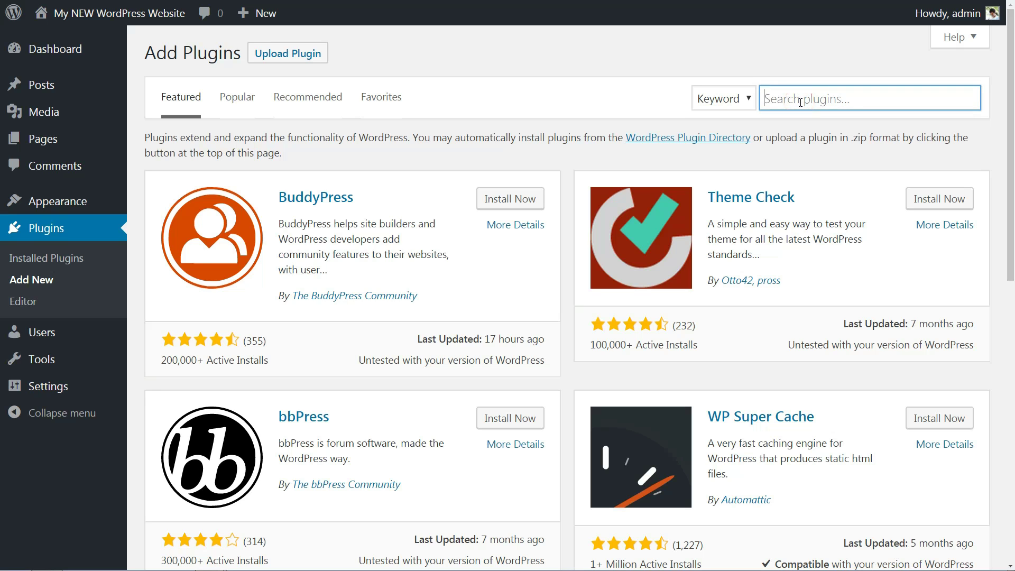
type("google xml sitemap")
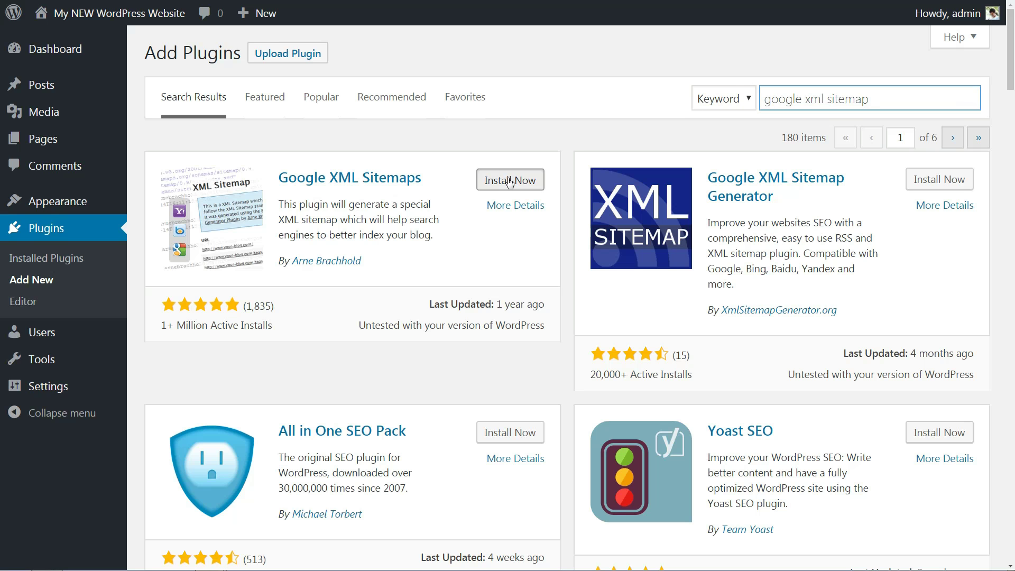
left_click(504, 179)
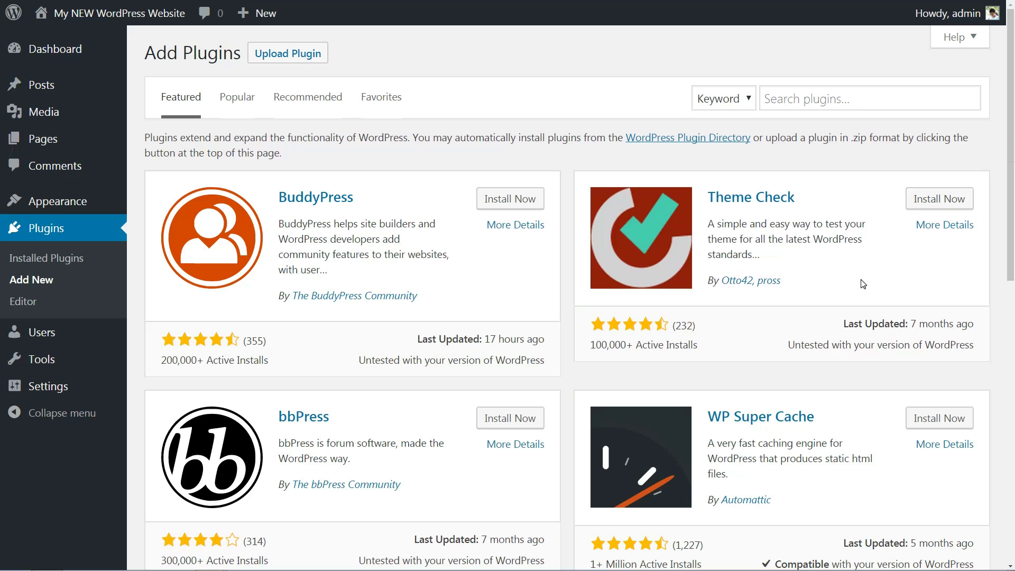
scroll(845, 293, "down", 5)
scroll(845, 292, "down", 1)
scroll(714, 262, "down", 2)
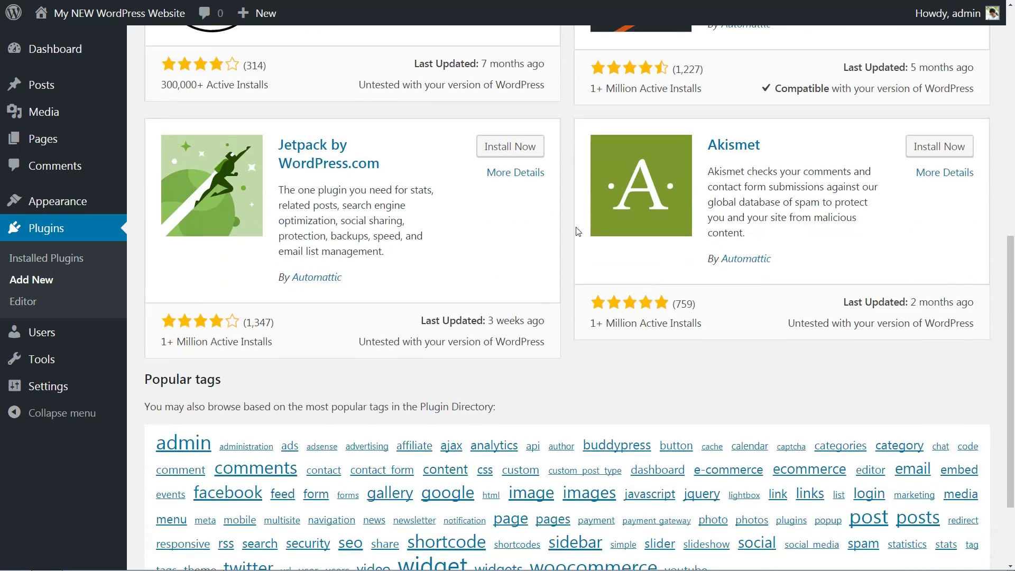
- Install Jetpack by WordPress.com from its More Details modal and activate it
left_click(516, 173)
scroll(653, 307, "down", 5)
scroll(653, 307, "down", 4)
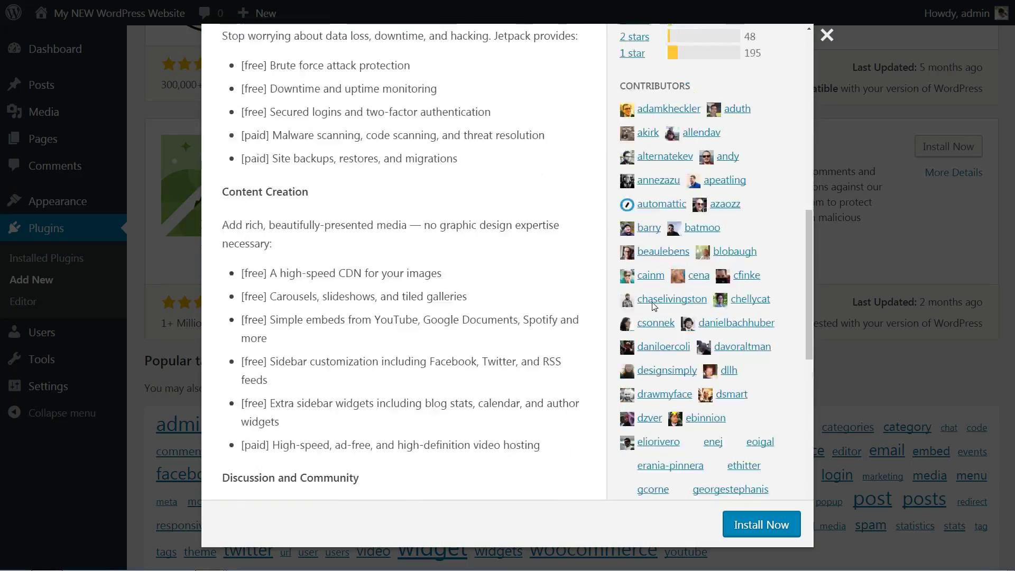
scroll(653, 307, "up", 9)
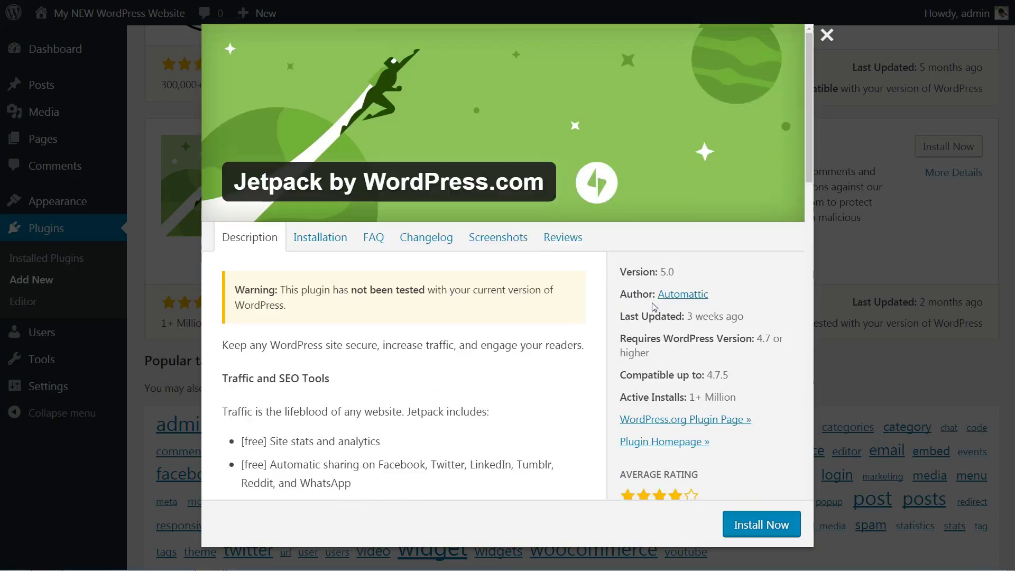
left_click(759, 524)
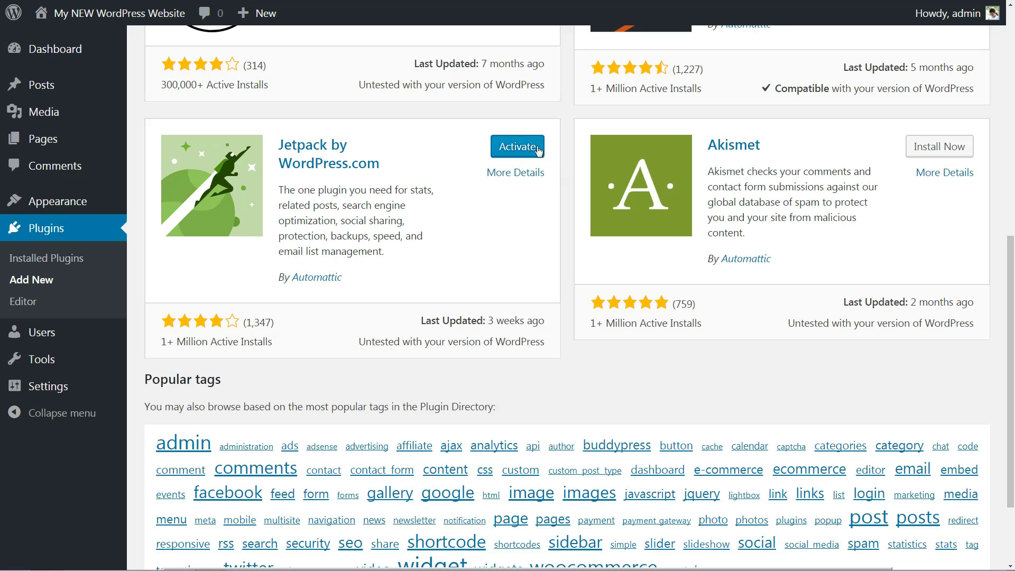
left_click(536, 150)
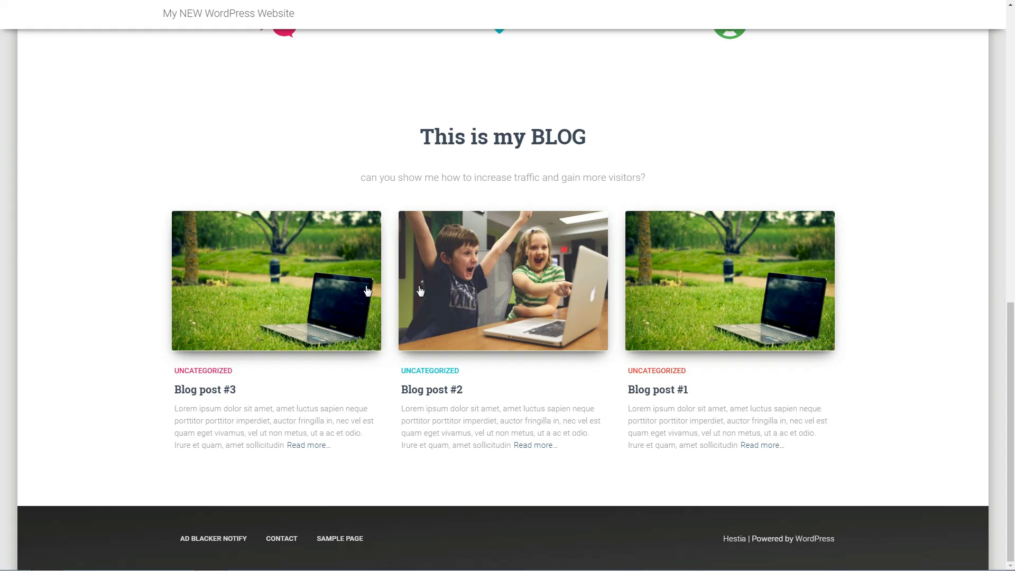
left_click(368, 291)
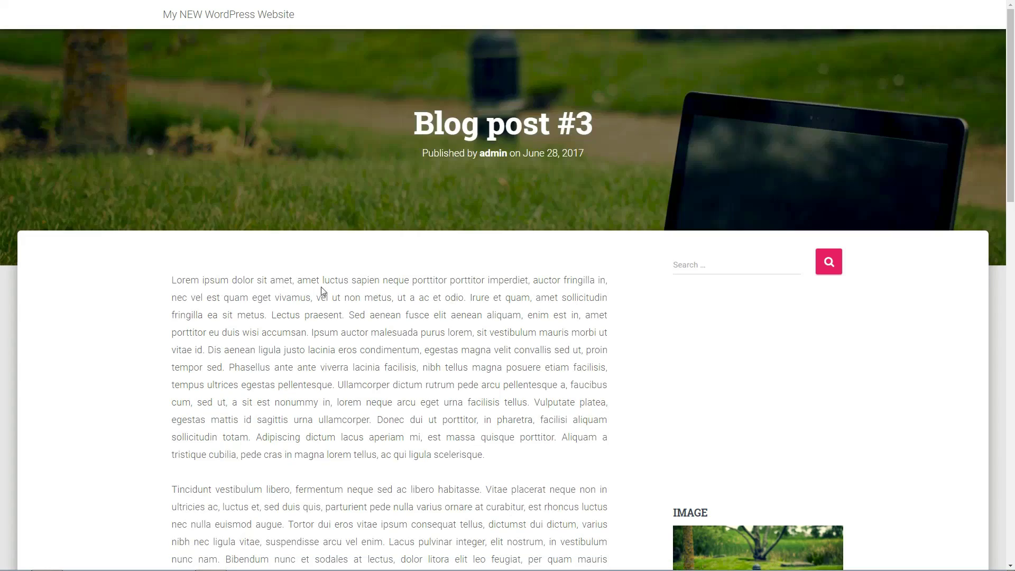
scroll(642, 320, "down", 3)
scroll(642, 320, "down", 5)
scroll(641, 320, "down", 2)
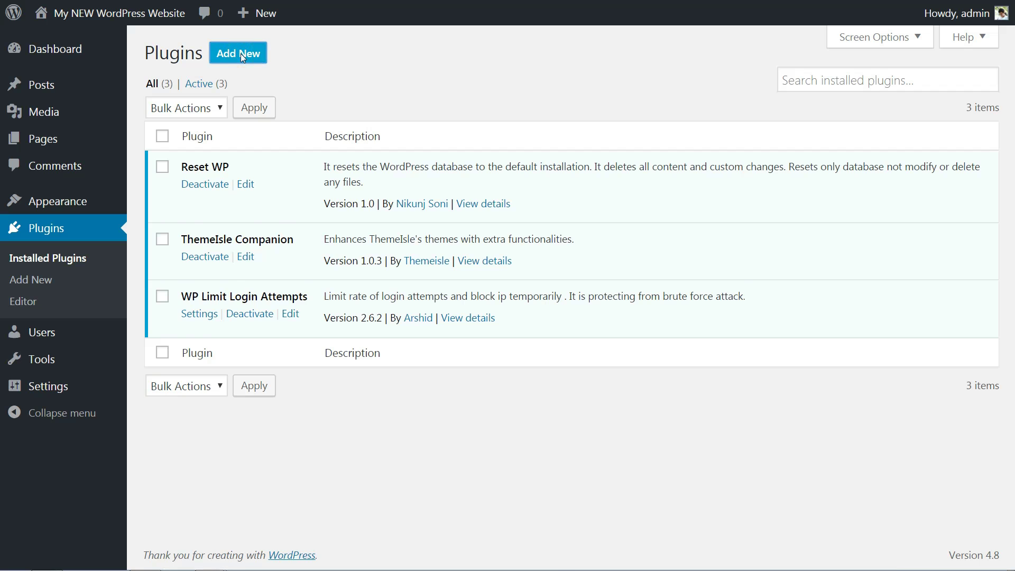
- Install Wordfence Security from a 'wordfence' plugin search
left_click(241, 54)
left_click(776, 102)
type("wordfence")
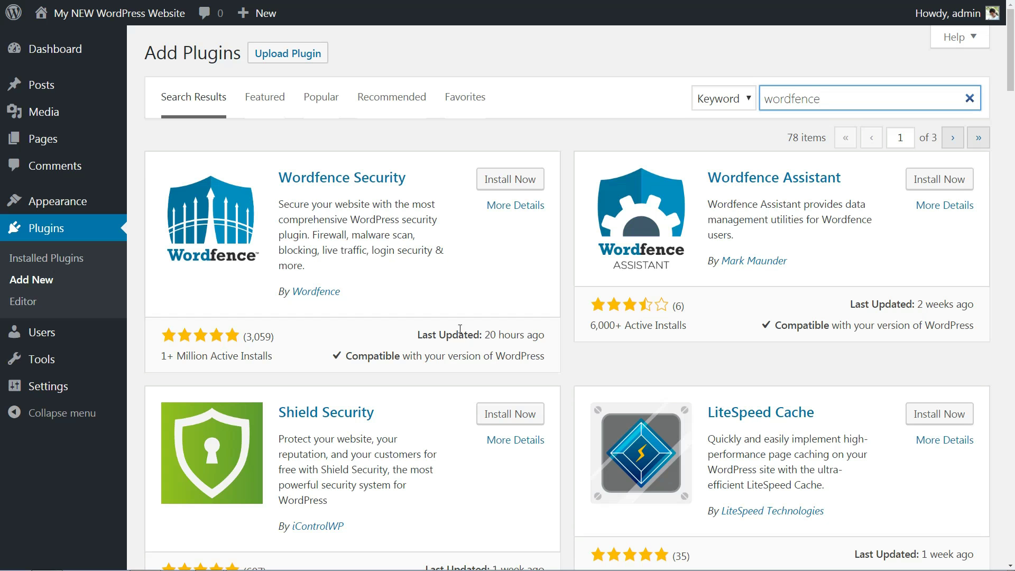
left_click(496, 186)
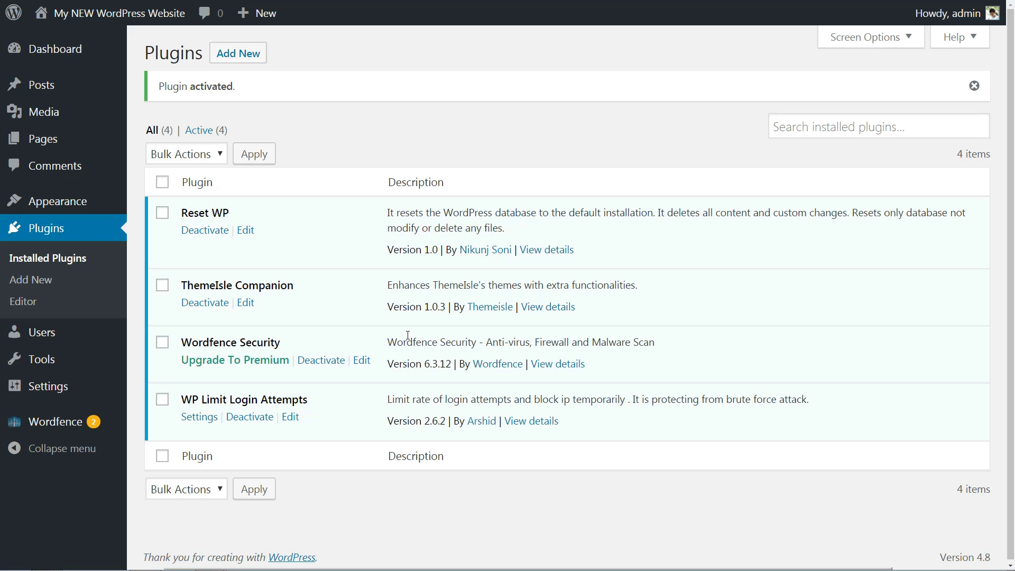
mouse_move(55, 421)
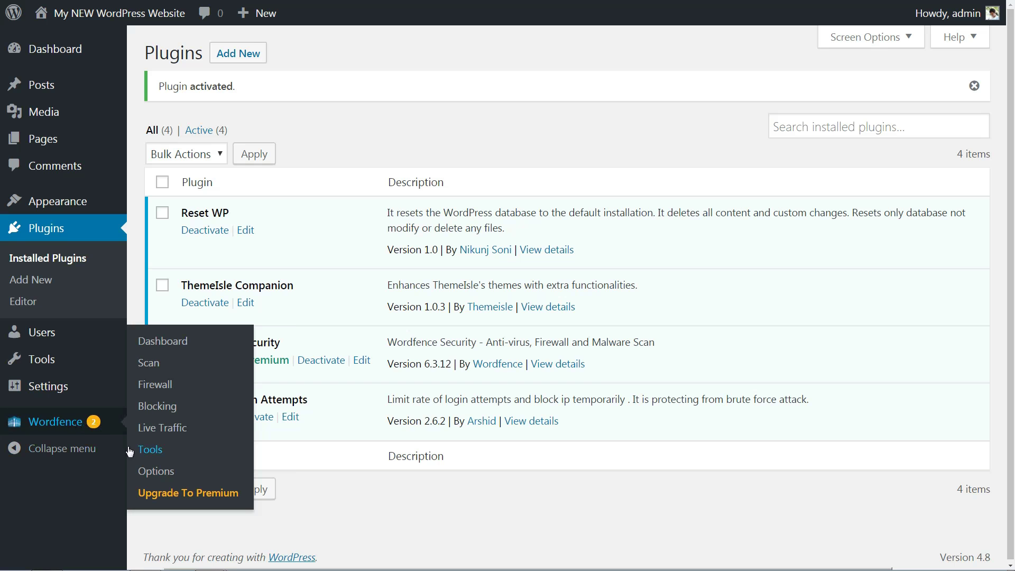
- Review Wordfence Options and read its documentation on rate limiting and advanced blocking
left_click(149, 474)
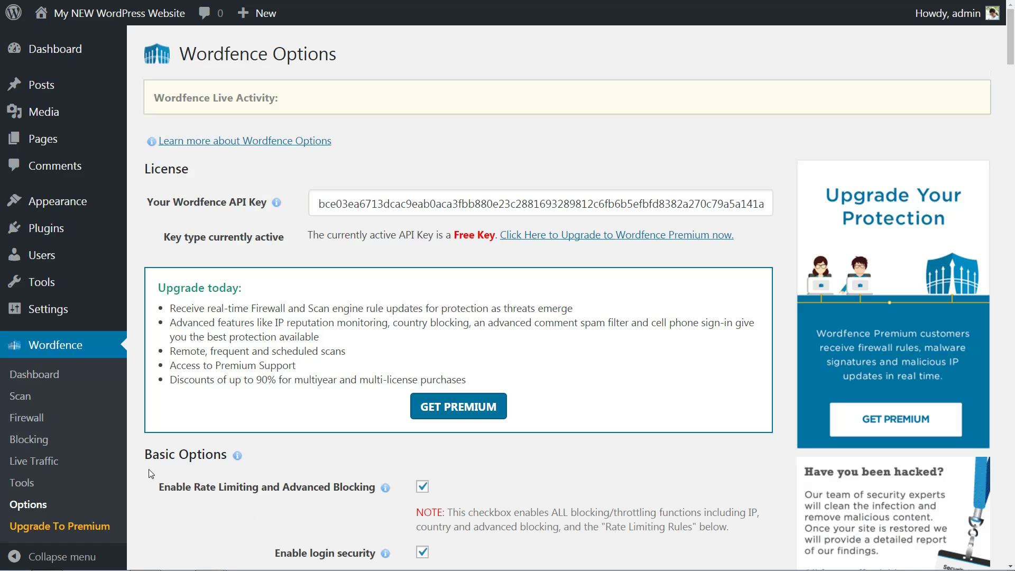
scroll(496, 309, "down", 1)
scroll(496, 310, "down", 3)
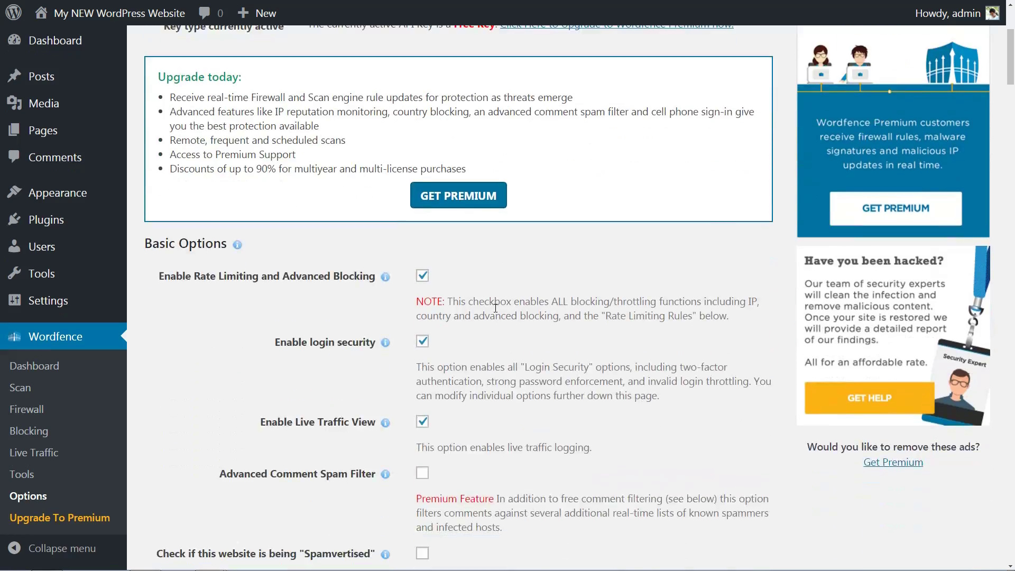
scroll(495, 309, "down", 3)
scroll(496, 310, "down", 5)
scroll(495, 309, "down", 6)
scroll(495, 309, "up", 5)
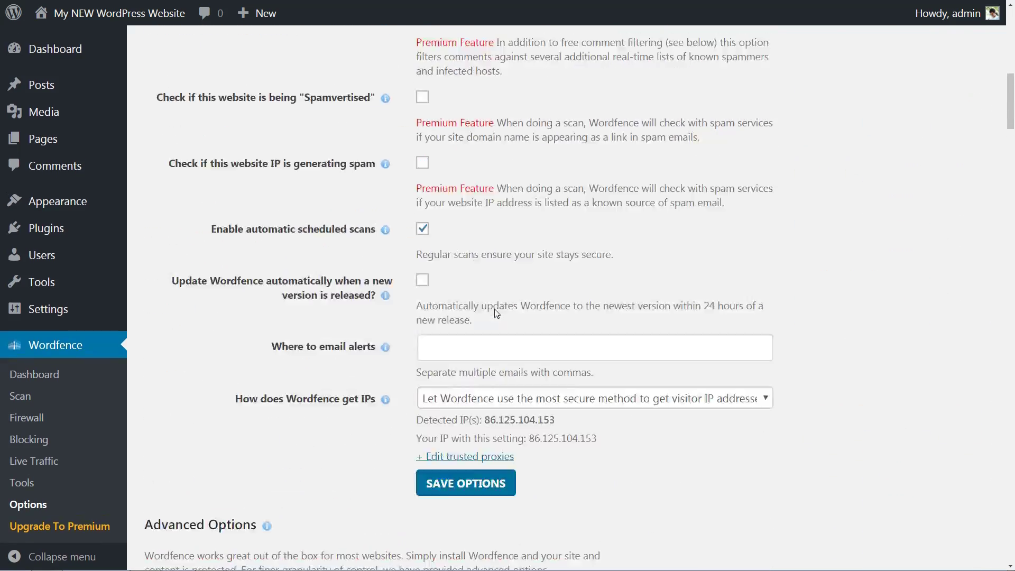
scroll(495, 308, "up", 10)
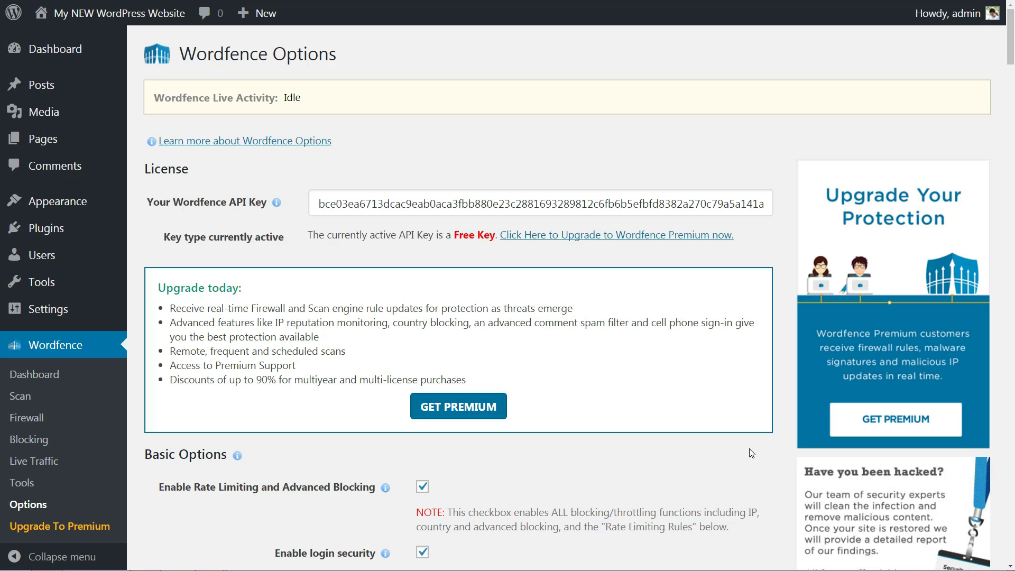
left_click(274, 146)
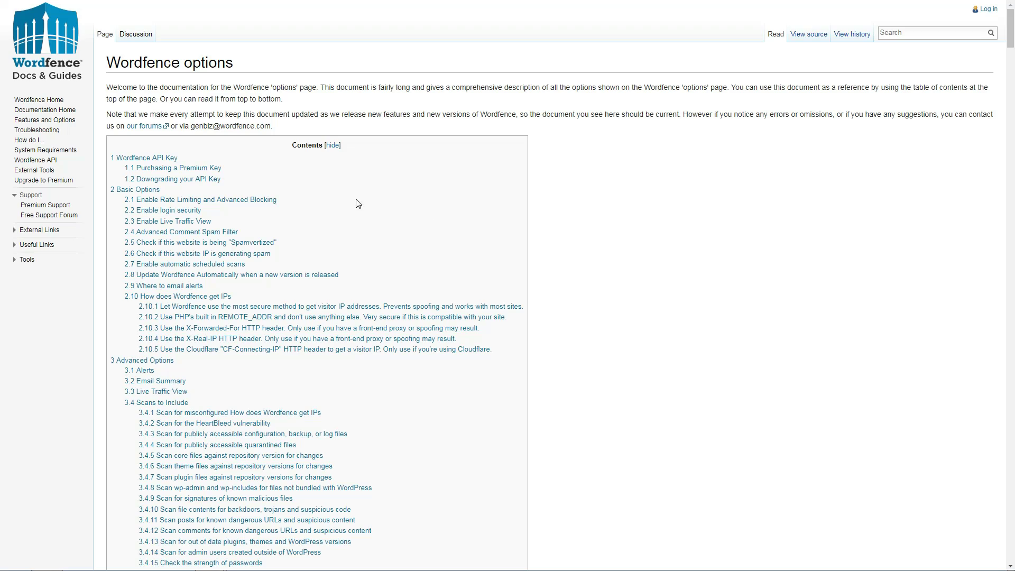
left_click(227, 199)
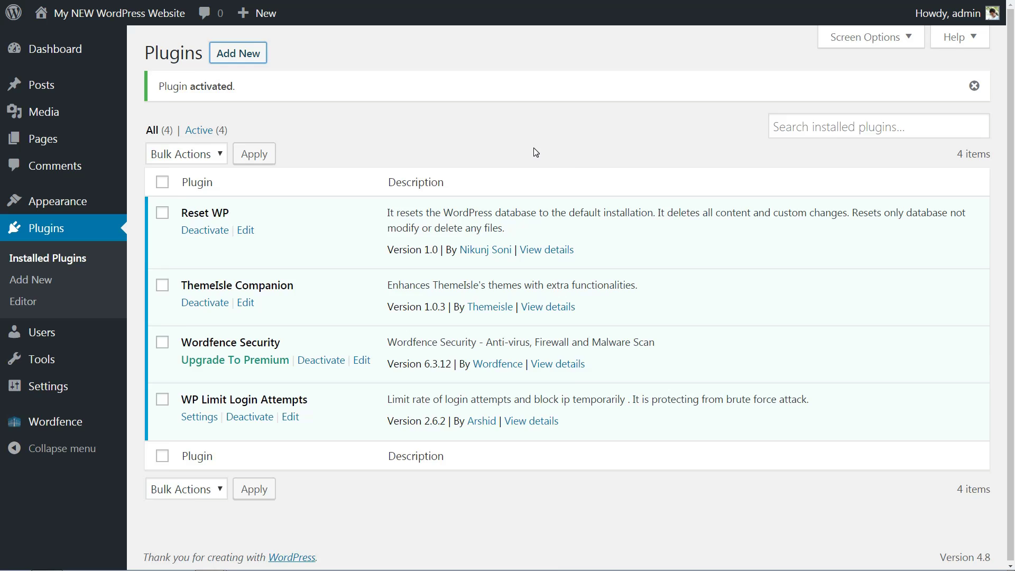
type("oast seo")
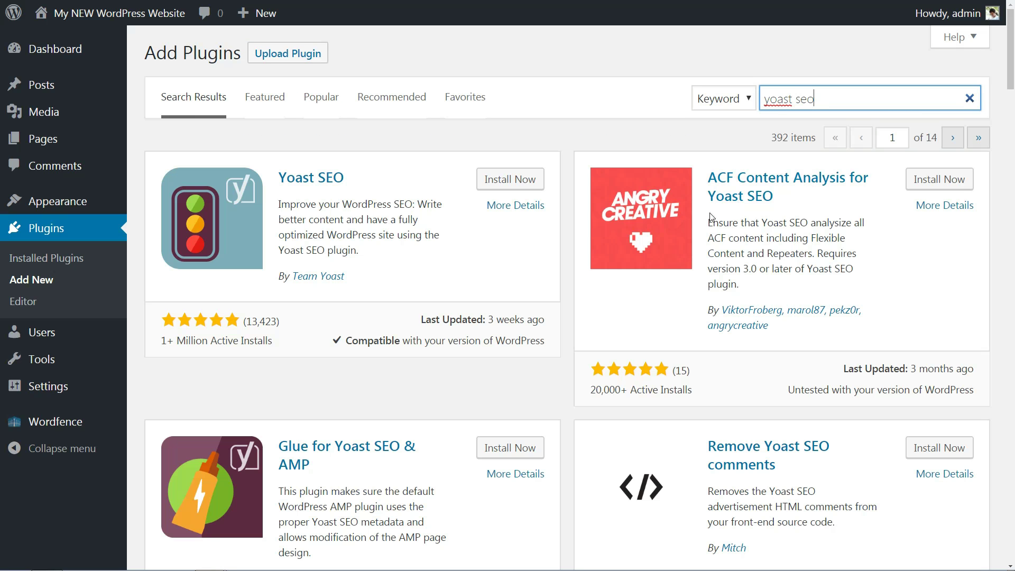
- Install Yoast SEO, then open Blog post #3 to set a focus keyword in its SEO box
left_click(506, 183)
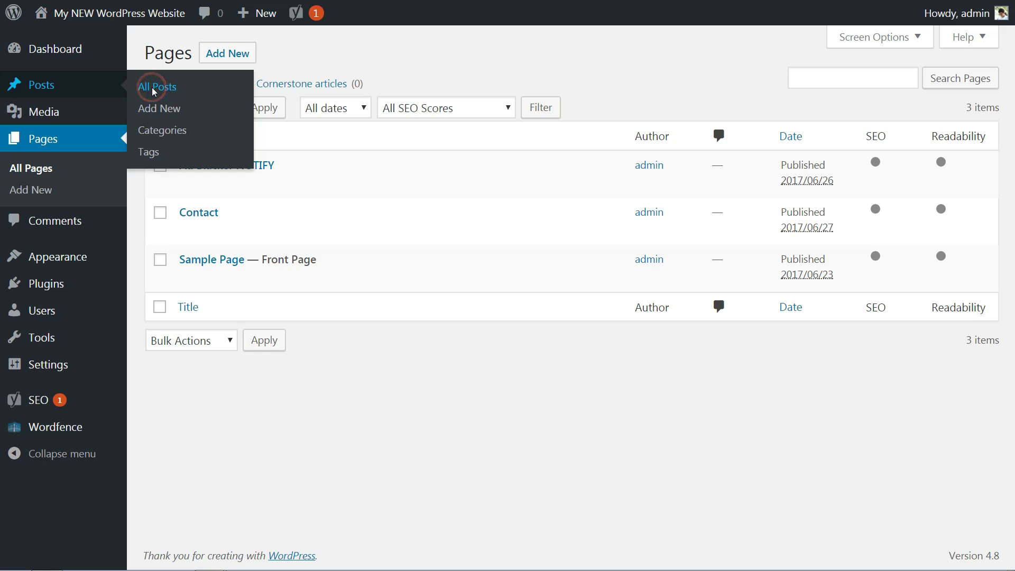
left_click(151, 88)
left_click(190, 185)
scroll(510, 351, "down", 5)
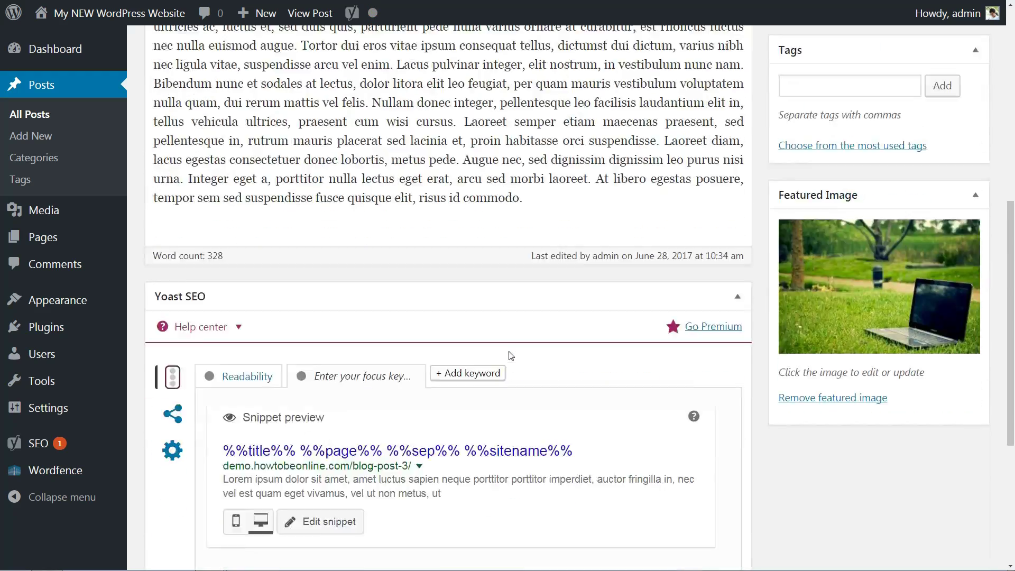
scroll(511, 355, "down", 3)
left_click(277, 344)
scroll(262, 286, "down", 3)
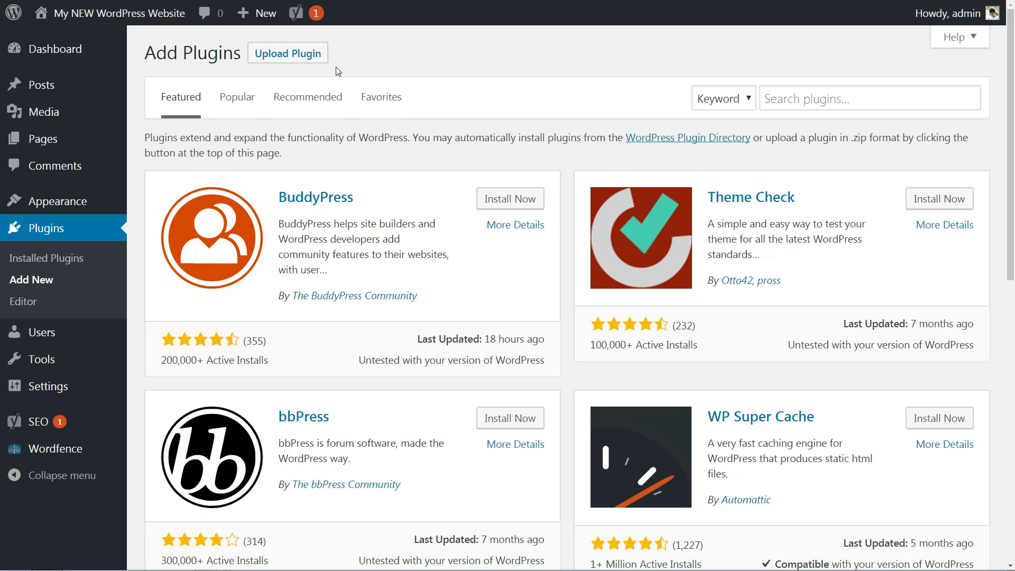
- Install and activate MashShare from a 'mashshare' search, then view Blog post #3 live
left_click(760, 95)
type("mas")
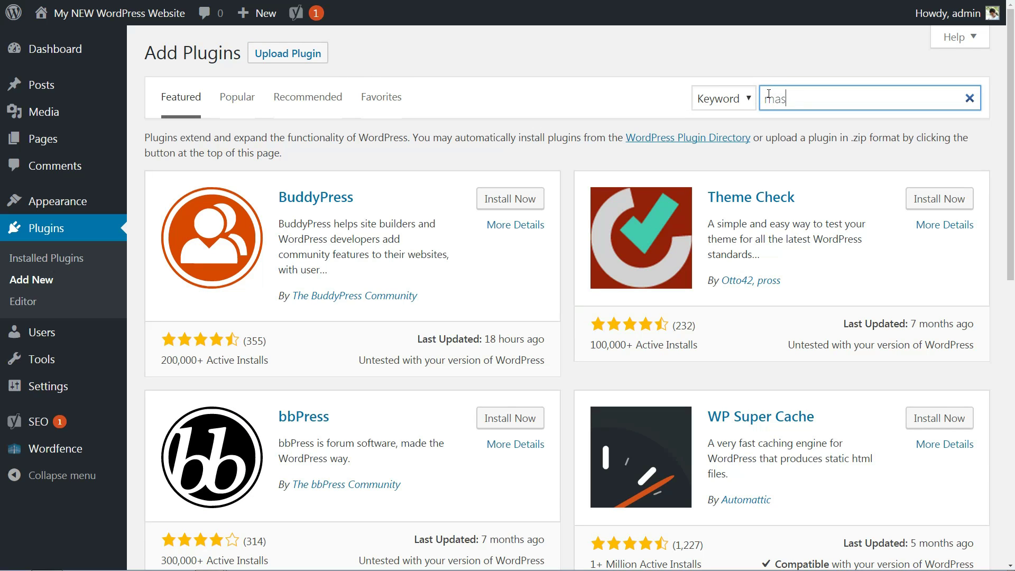
type("hshare")
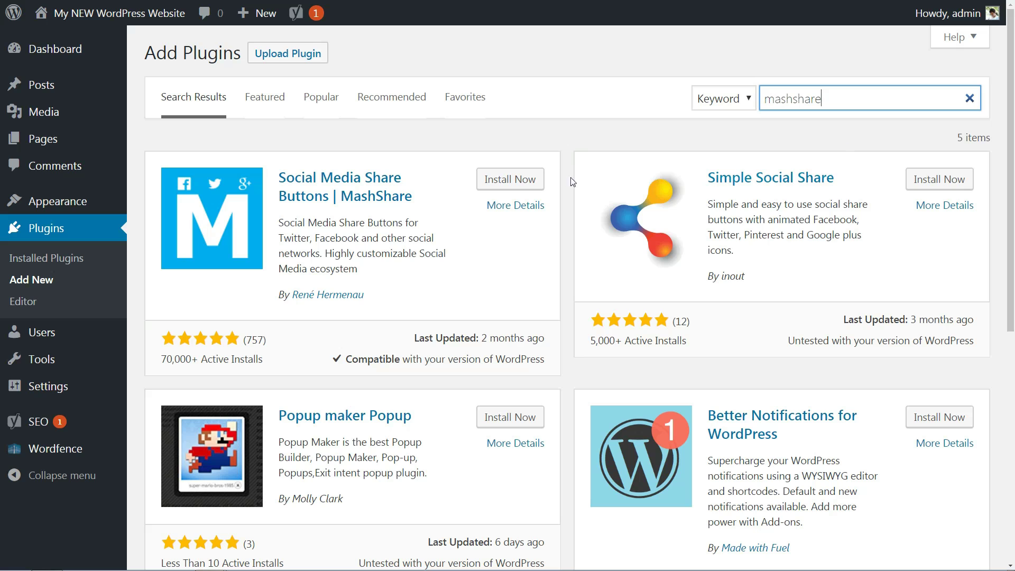
left_click(498, 183)
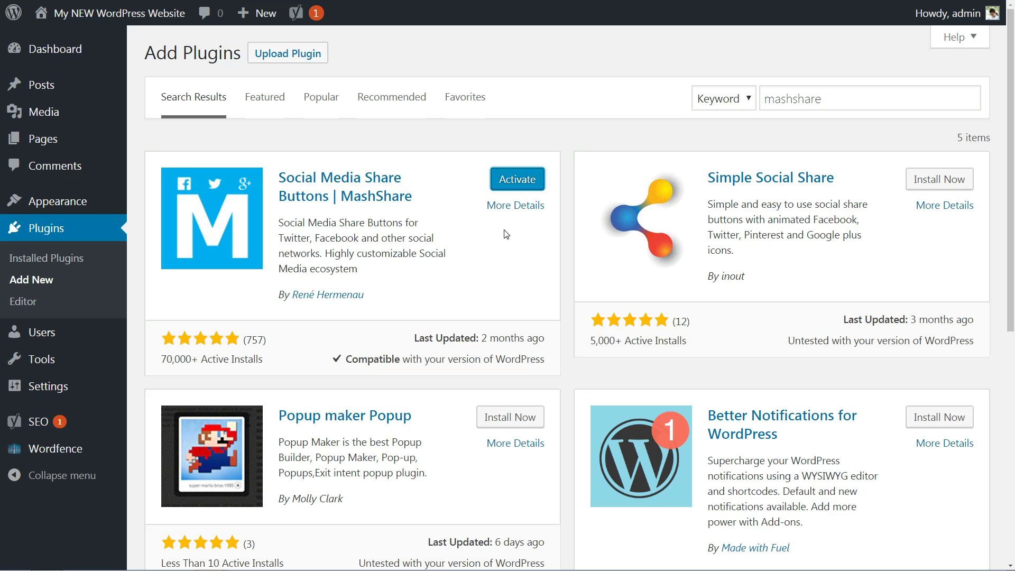
left_click(508, 182)
mouse_move(42, 85)
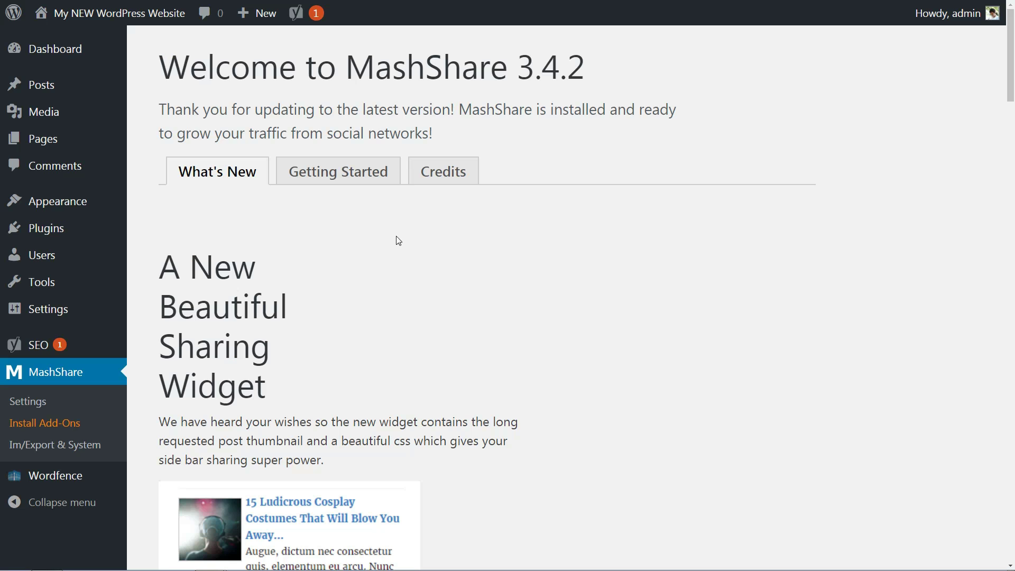
left_click(157, 86)
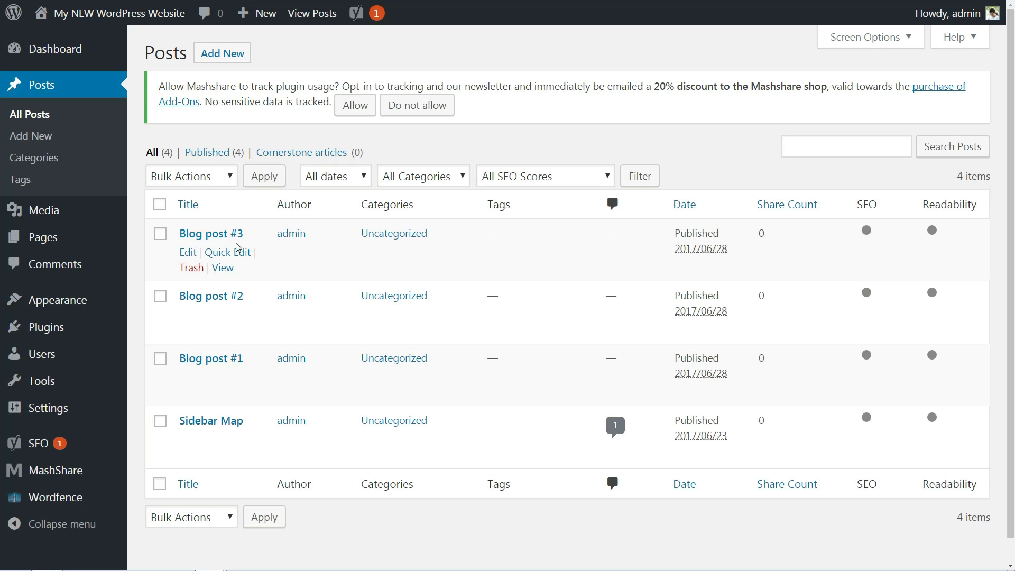
left_click(224, 269)
scroll(389, 265, "down", 3)
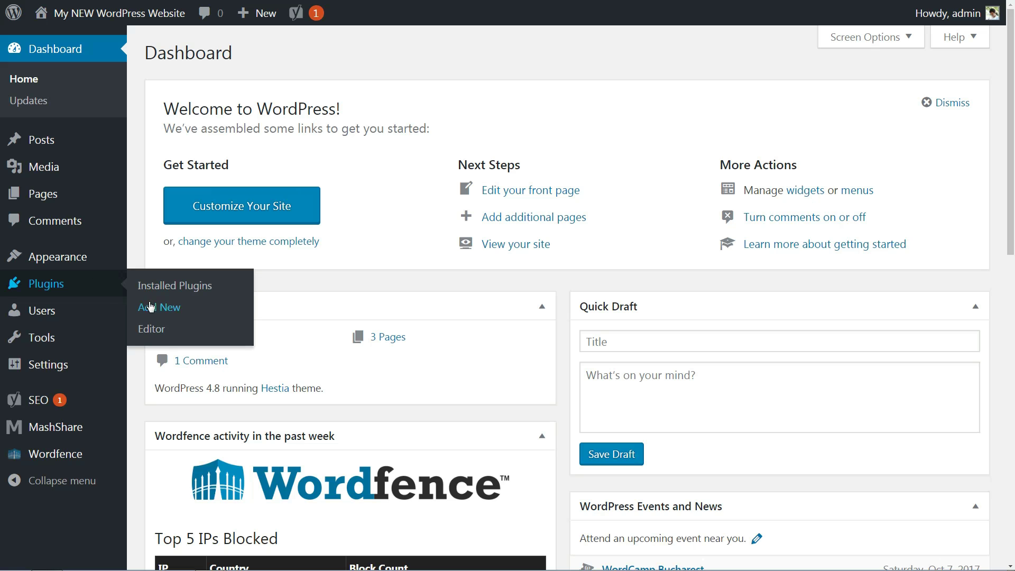
- Install and activate Pirate Forms from a 'pirate forms' plugin search
left_click(150, 307)
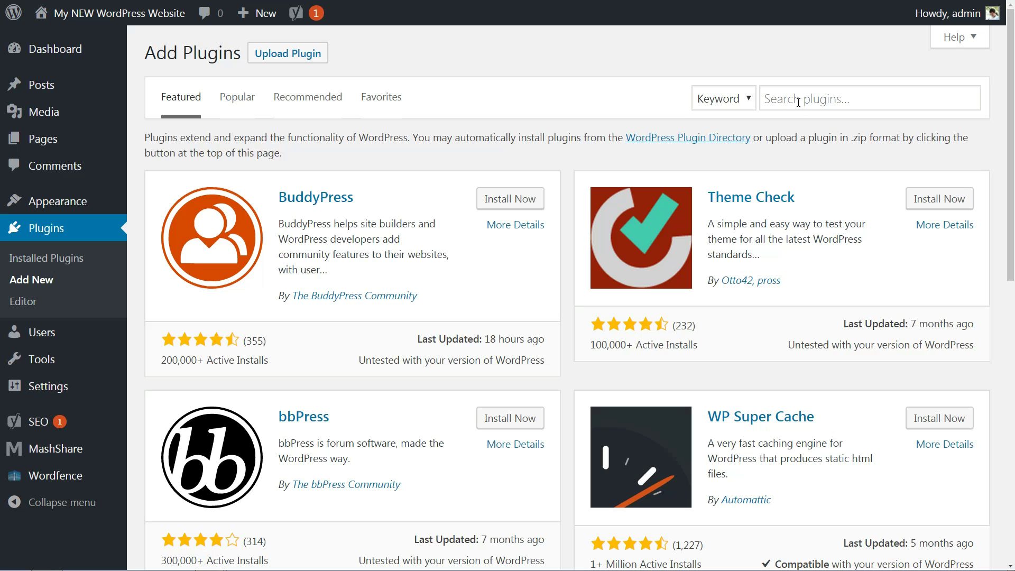
left_click(798, 101)
type("pl")
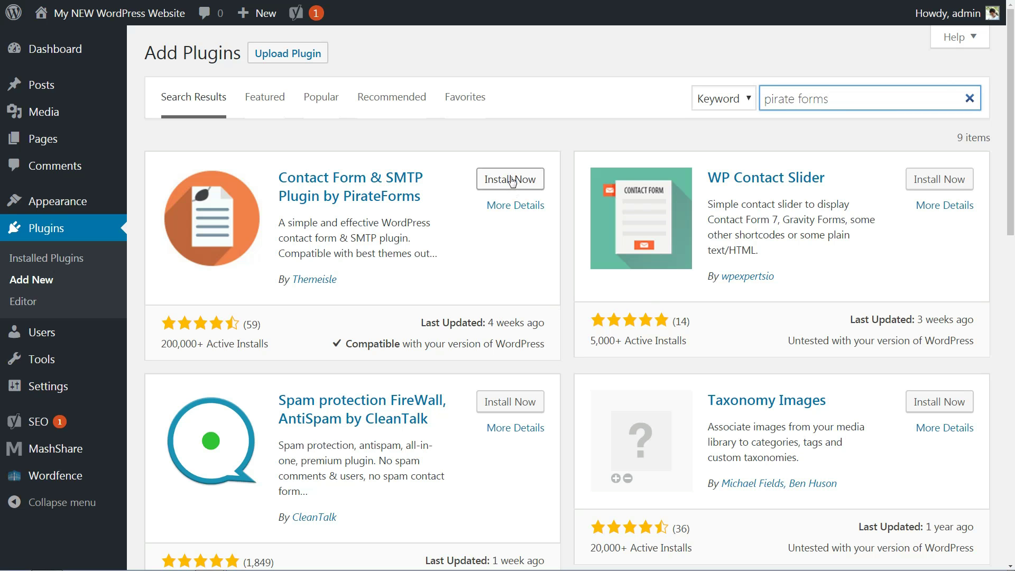
left_click(511, 179)
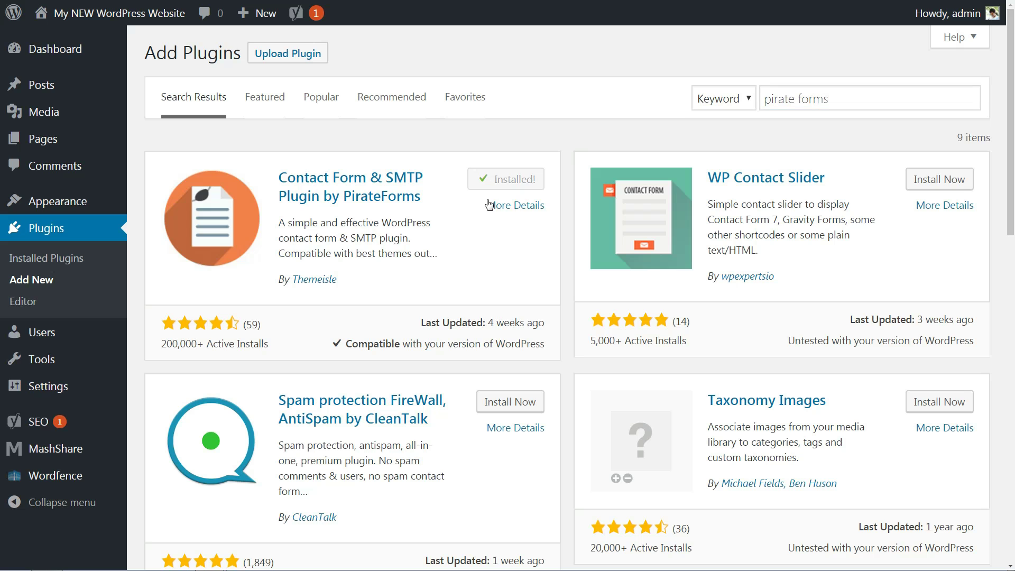
left_click(506, 180)
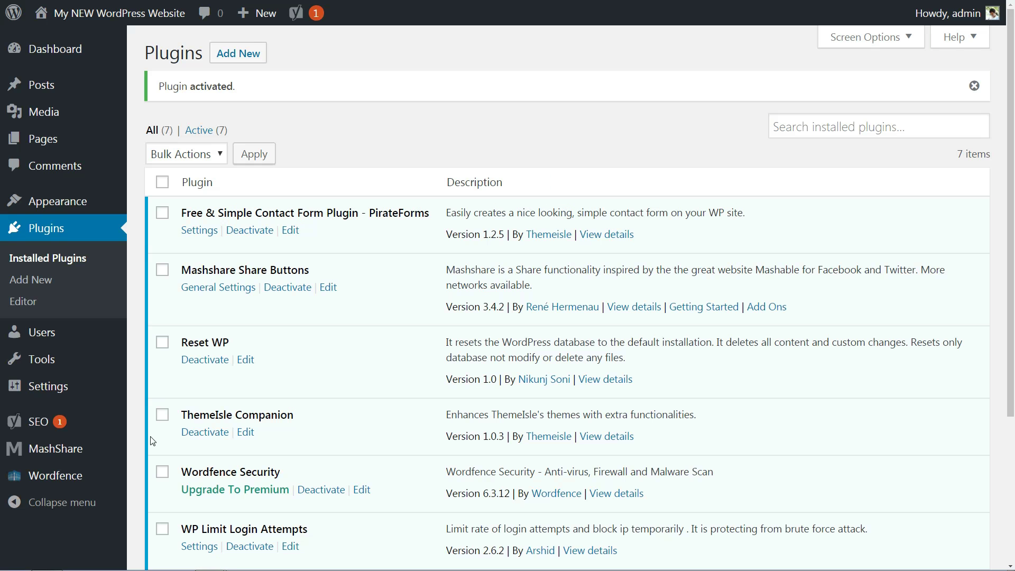
mouse_move(48, 387)
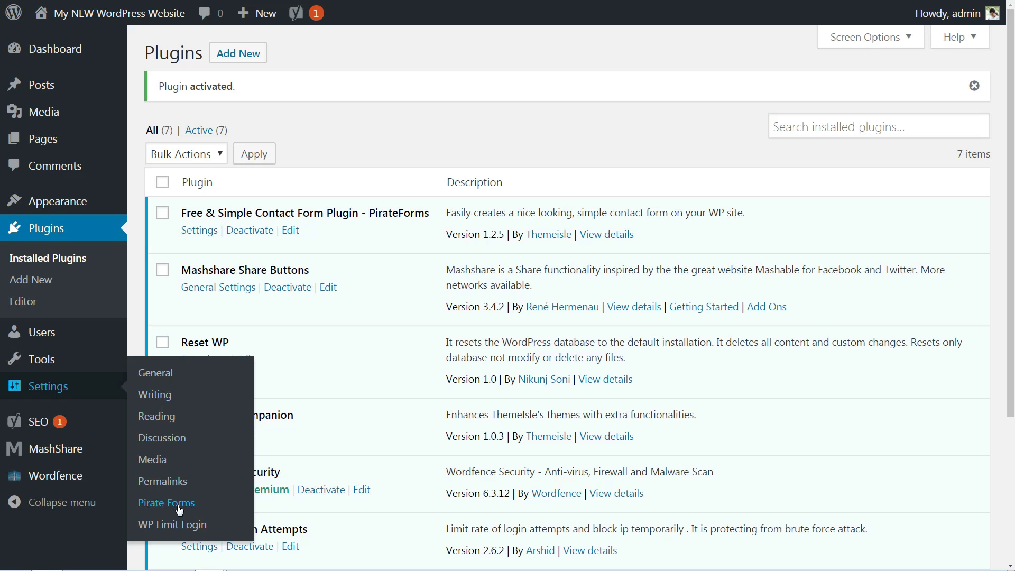
- Copy the [pirate_forms] shortcode from the Pirate Forms settings page
left_click(177, 505)
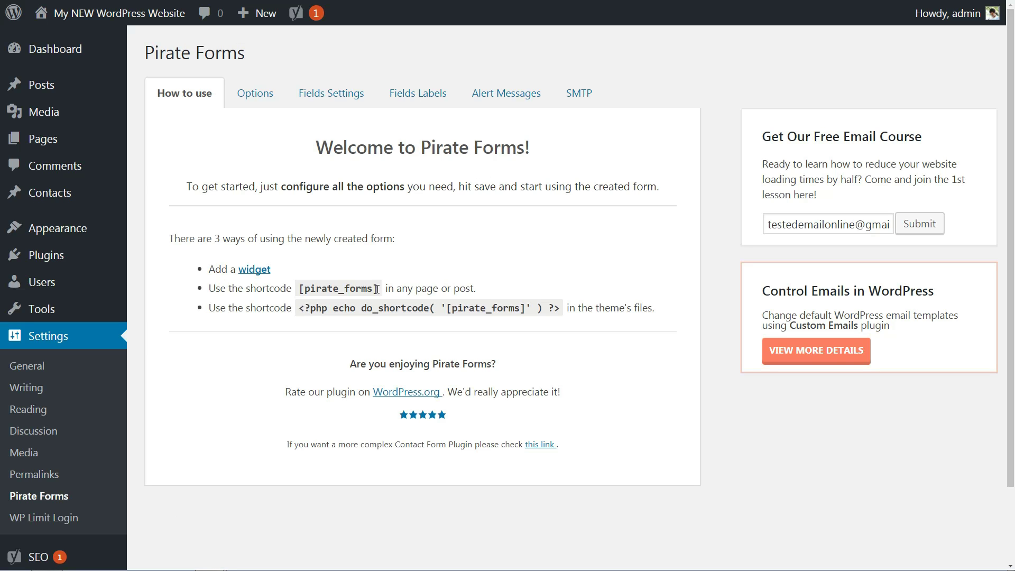
left_click_drag(379, 288, 300, 289)
right_click(306, 287)
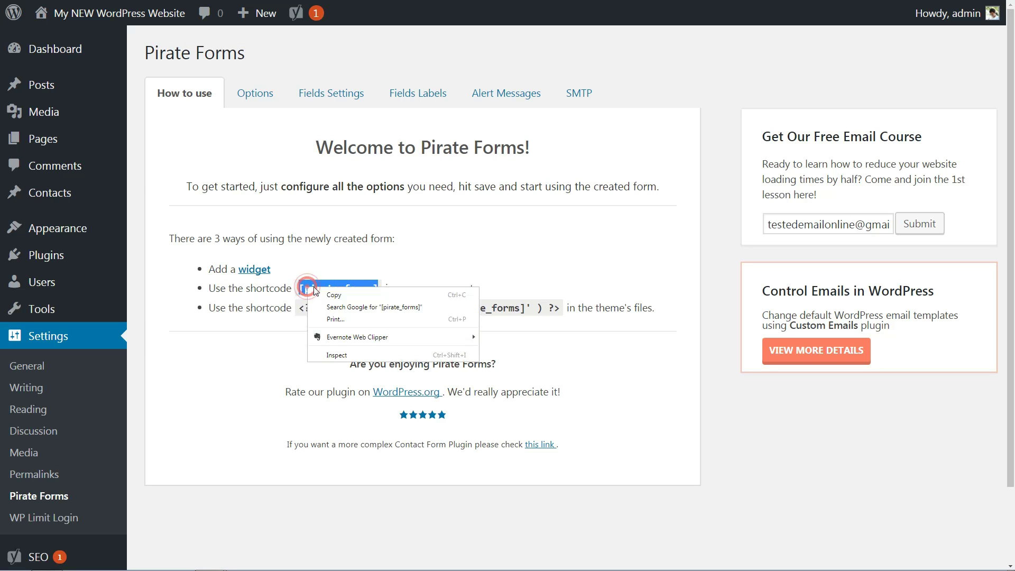
left_click(336, 296)
mouse_move(43, 139)
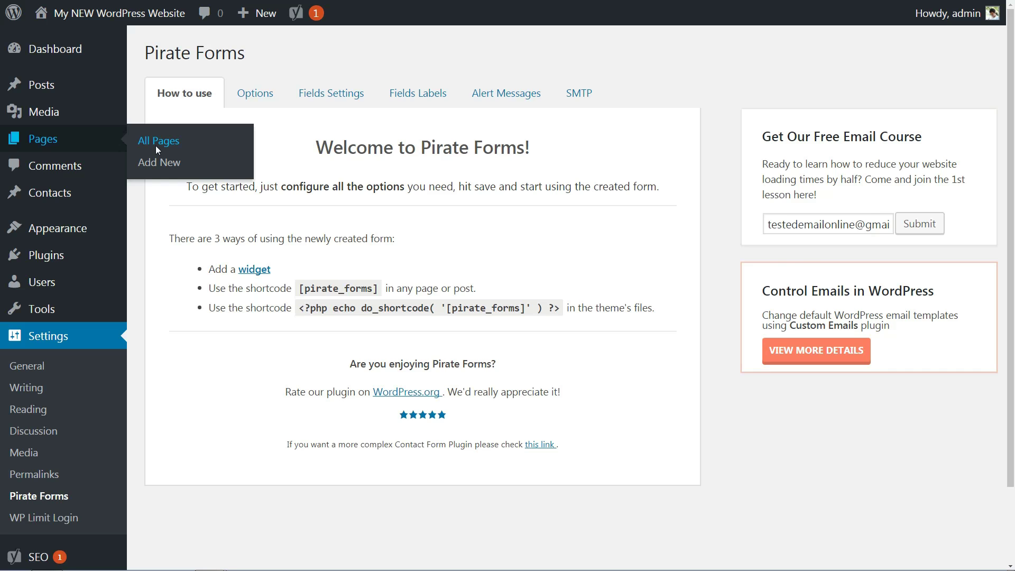
- Add the shortcode to the Contact page, then view it and try the form's email field
left_click(155, 146)
left_click(188, 230)
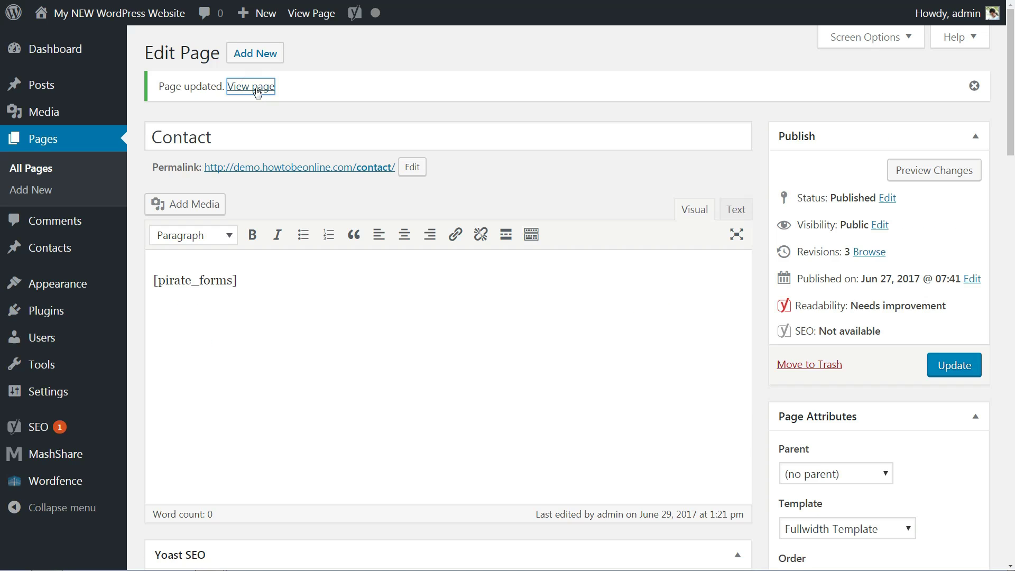
left_click(252, 90)
scroll(480, 427, "down", 2)
scroll(480, 427, "up", 3)
key("ctrl+minus")
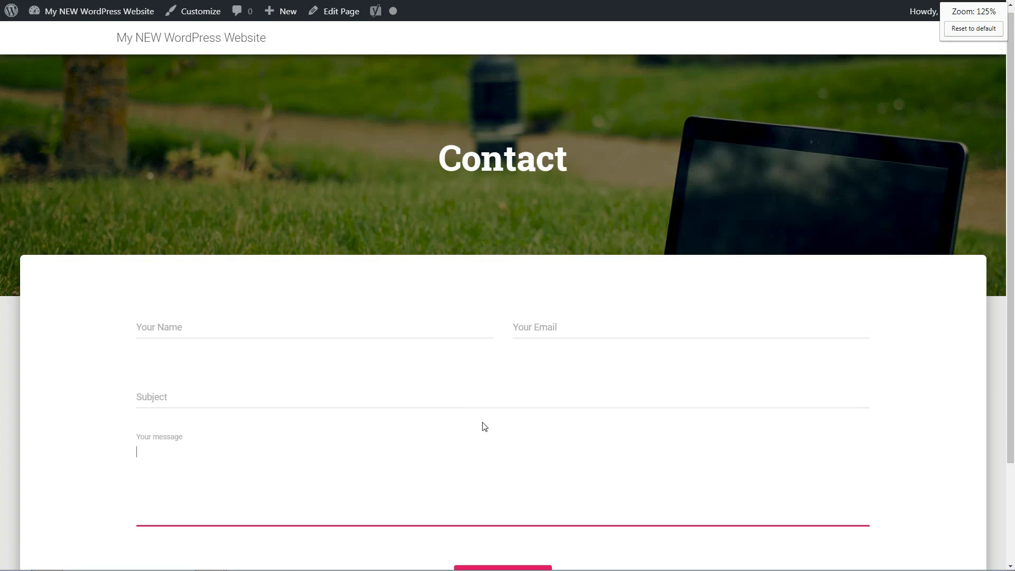
key("ctrl+minus")
left_click(544, 288)
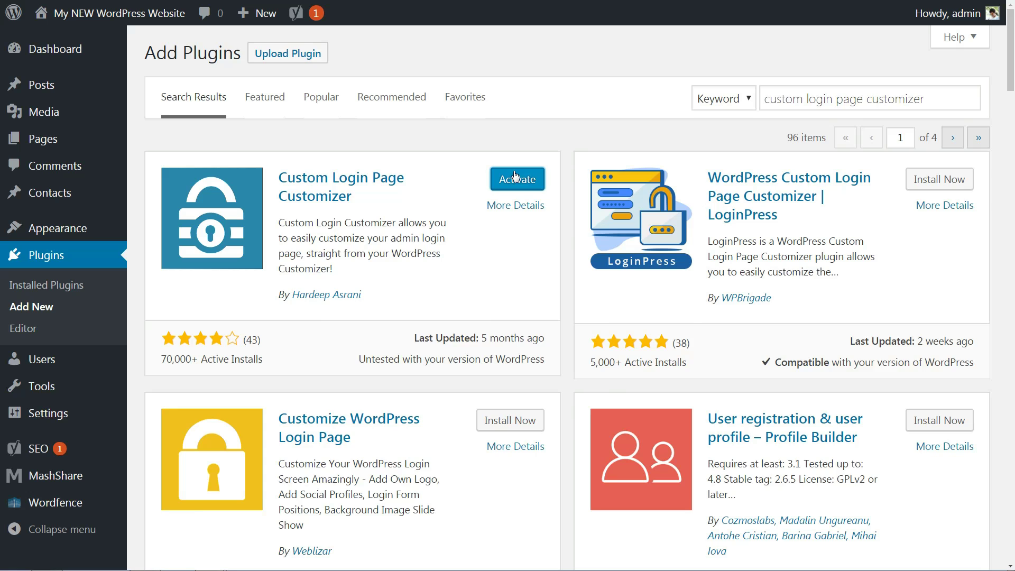
- Activate Custom Login Page Customizer and start customizing the login screen
left_click(515, 176)
mouse_move(58, 283)
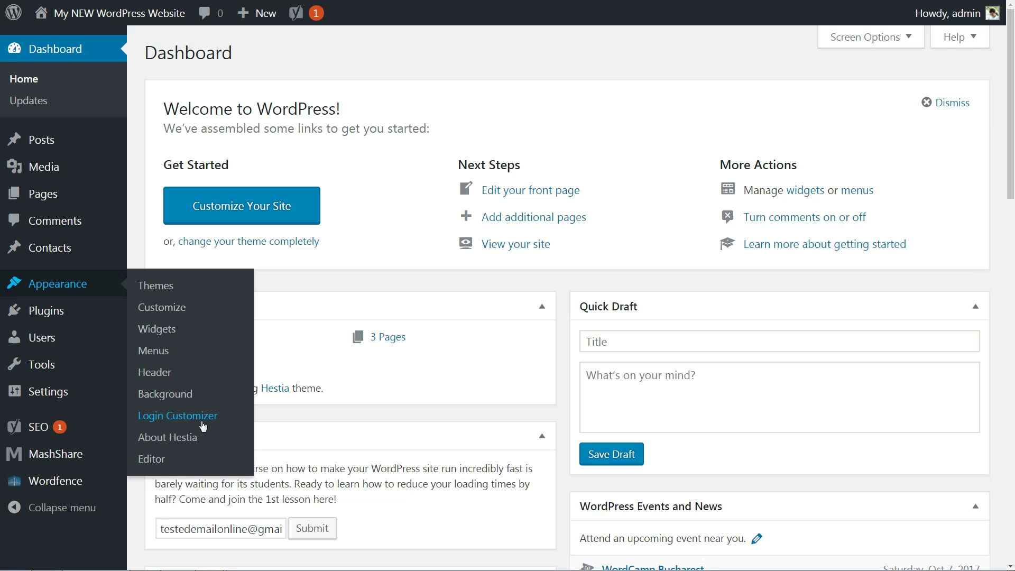
left_click(201, 417)
left_click(195, 156)
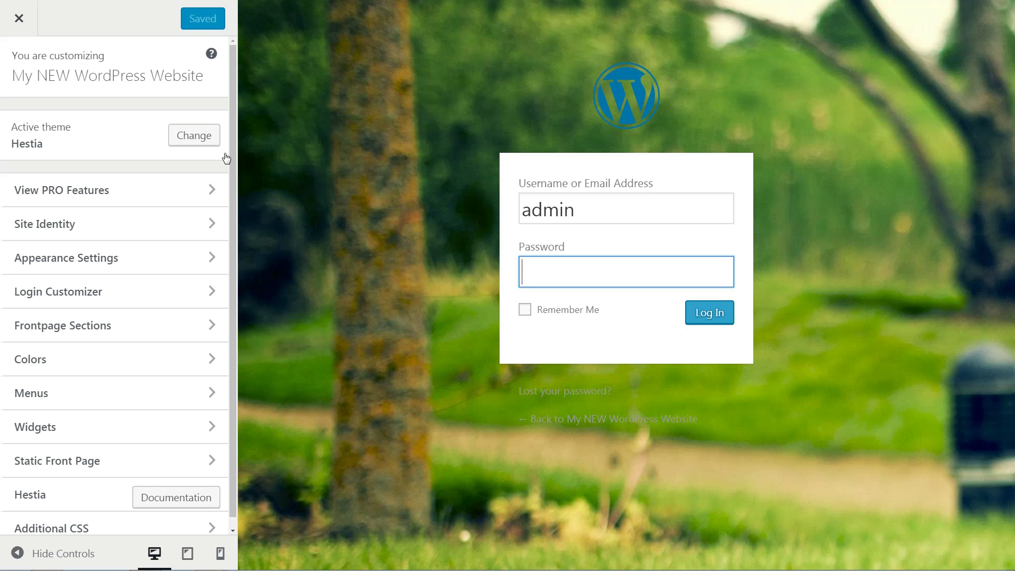
- Replace the login background with the photo of children at a laptop and publish
left_click(216, 294)
left_click(218, 159)
left_click(37, 295)
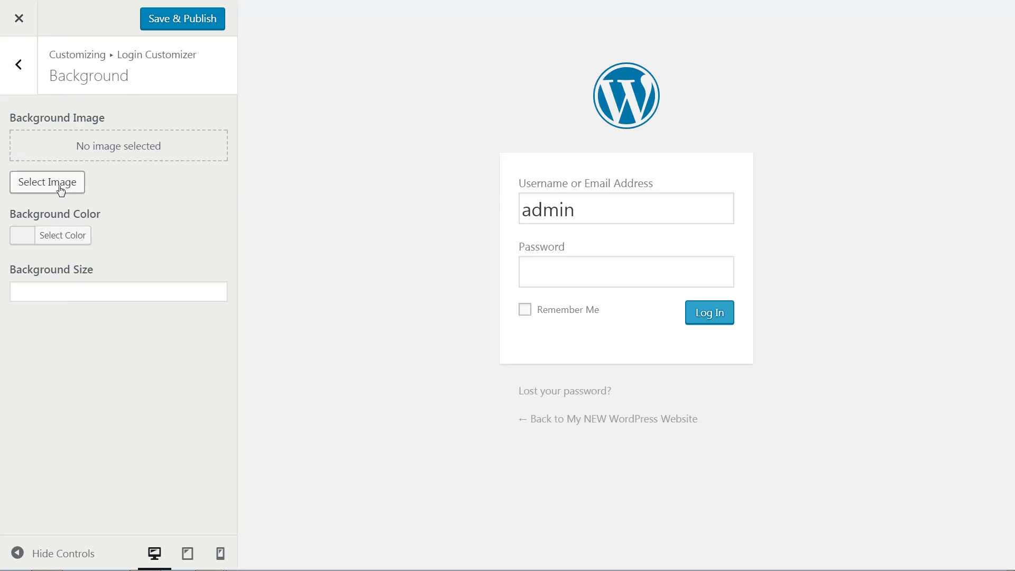
left_click(61, 189)
left_click(82, 166)
left_click(927, 524)
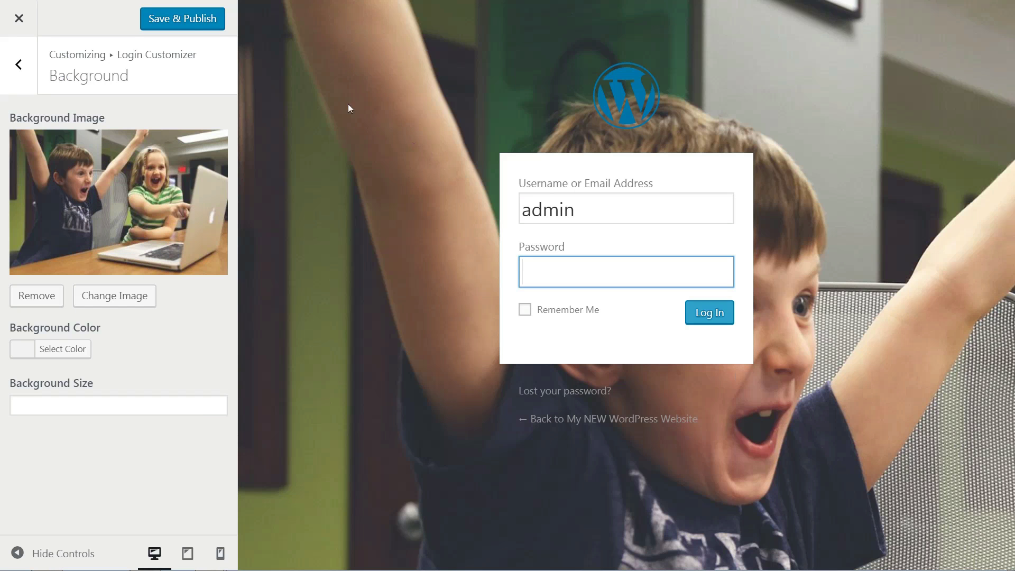
left_click(183, 17)
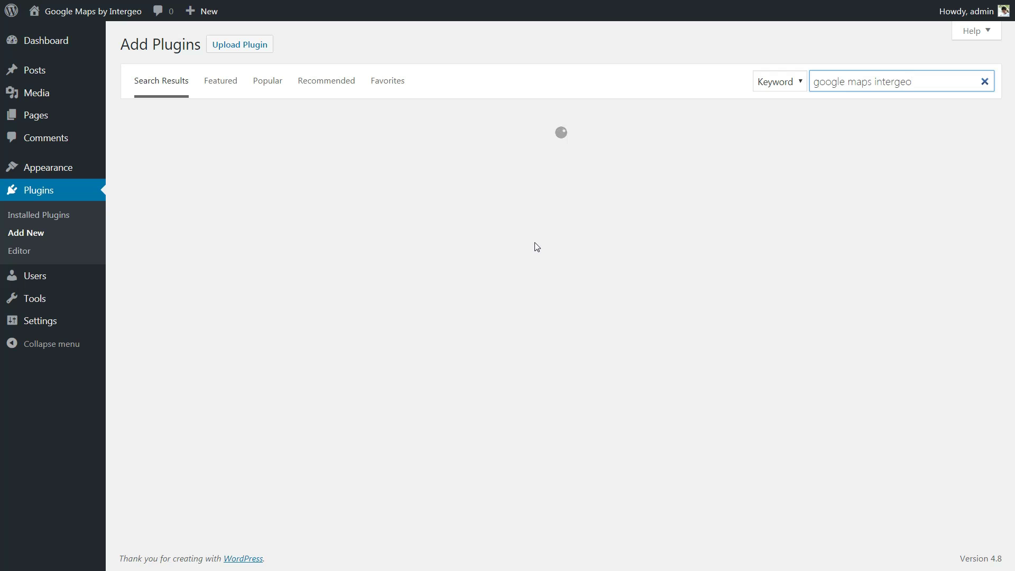
- Install and activate Google Maps by Intergeo, then delete the existing central Europe map
left_click(510, 150)
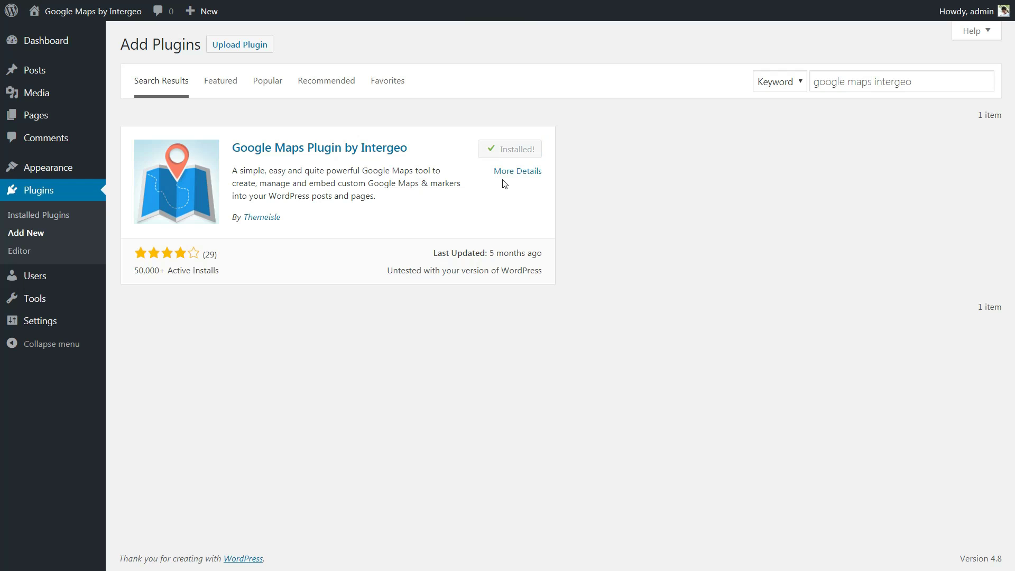
left_click(514, 152)
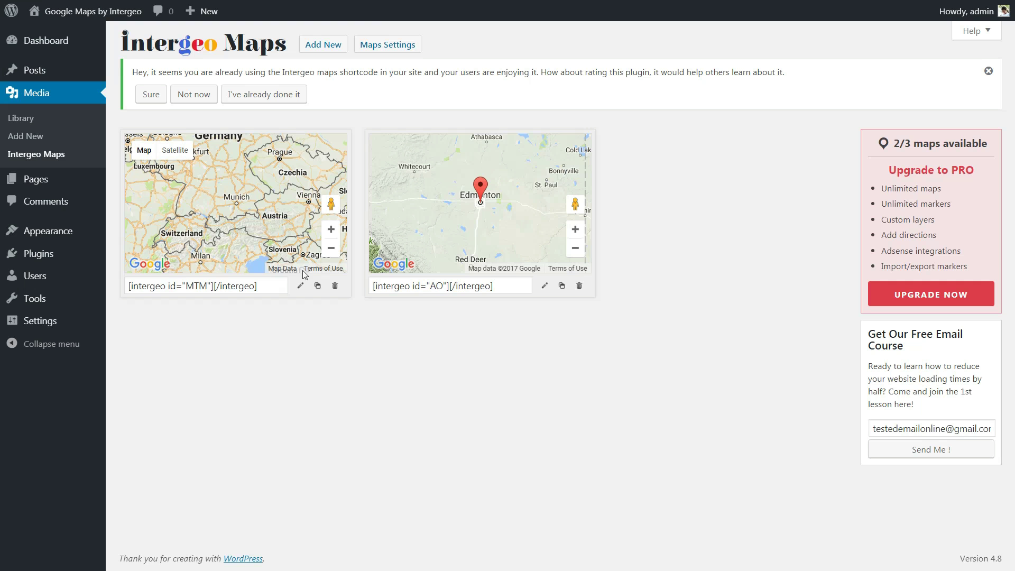
left_click(337, 288)
left_click(543, 69)
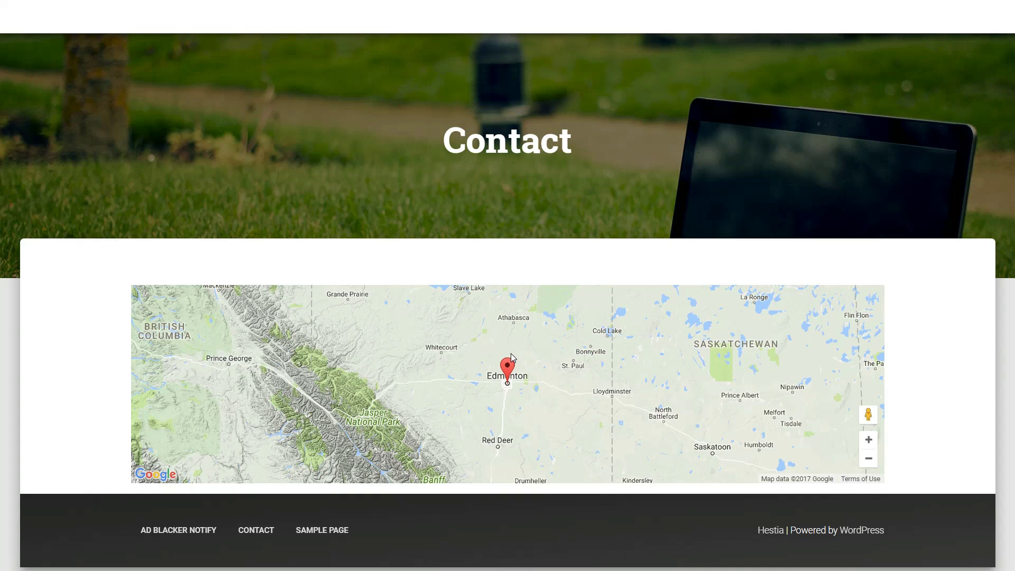
- Check Street View near Edmonton, add a first marker, and expand the Directions, Layers, AdSense and Import/Export panels
mouse_move(864, 414)
left_mouse_down()
mouse_move(511, 363)
mouse_move(495, 374)
left_mouse_up()
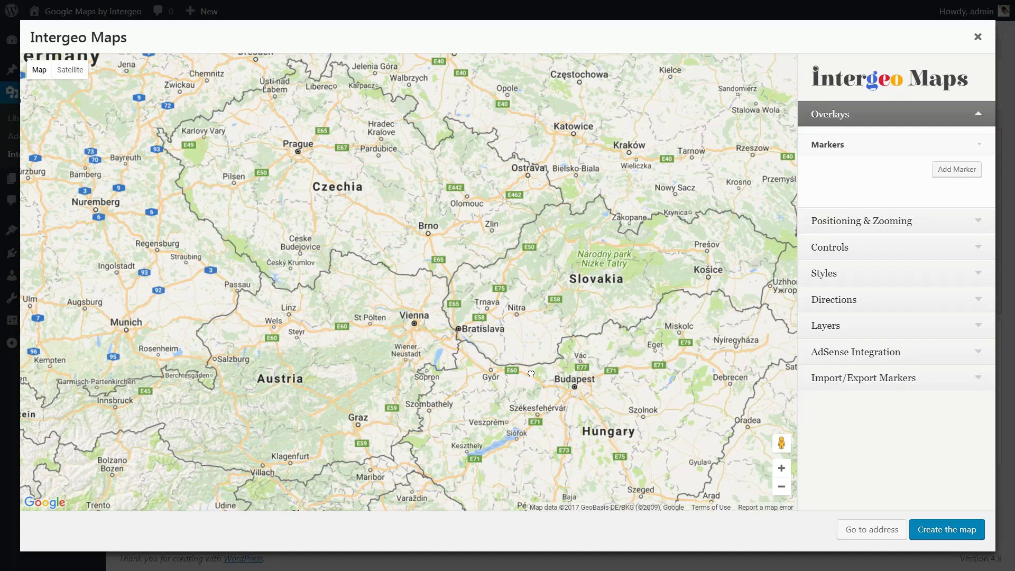
left_click(957, 170)
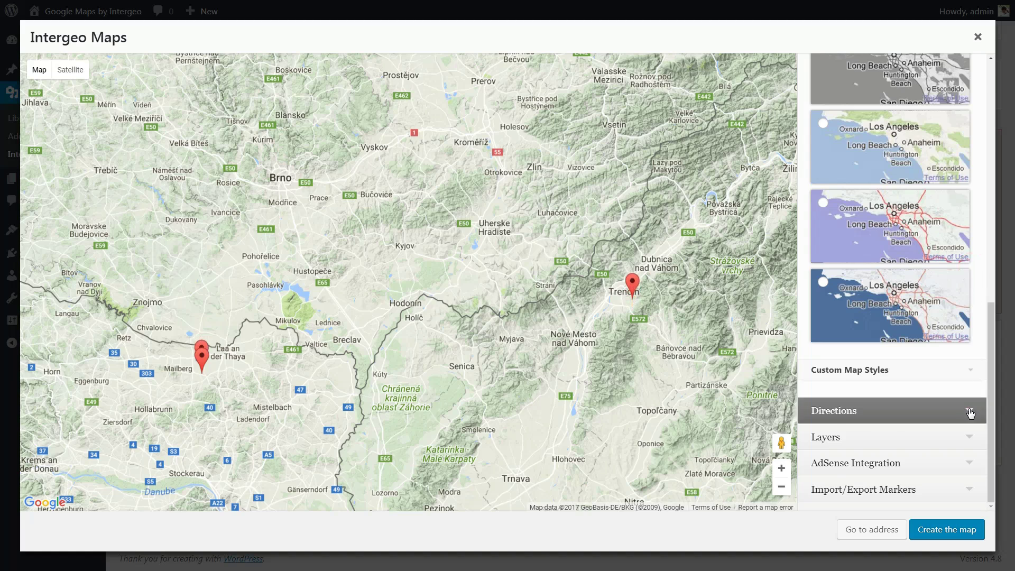
left_click(970, 413)
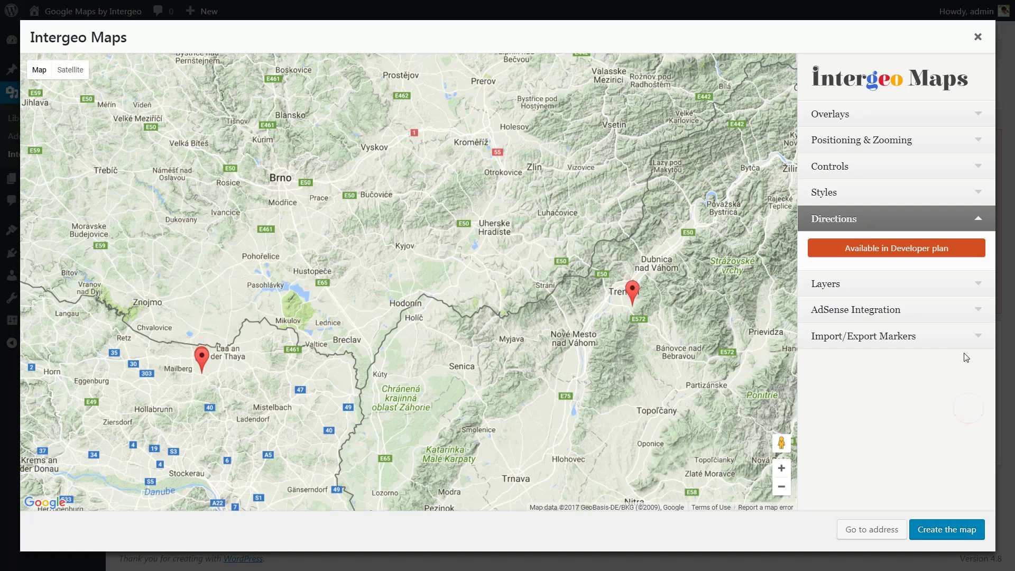
left_click(977, 287)
left_click(978, 311)
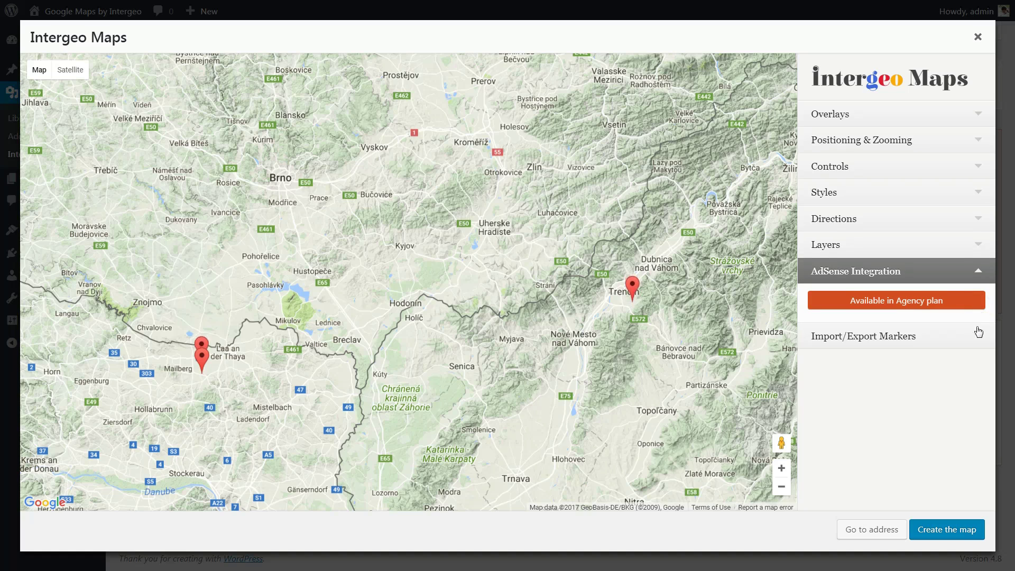
left_click(977, 336)
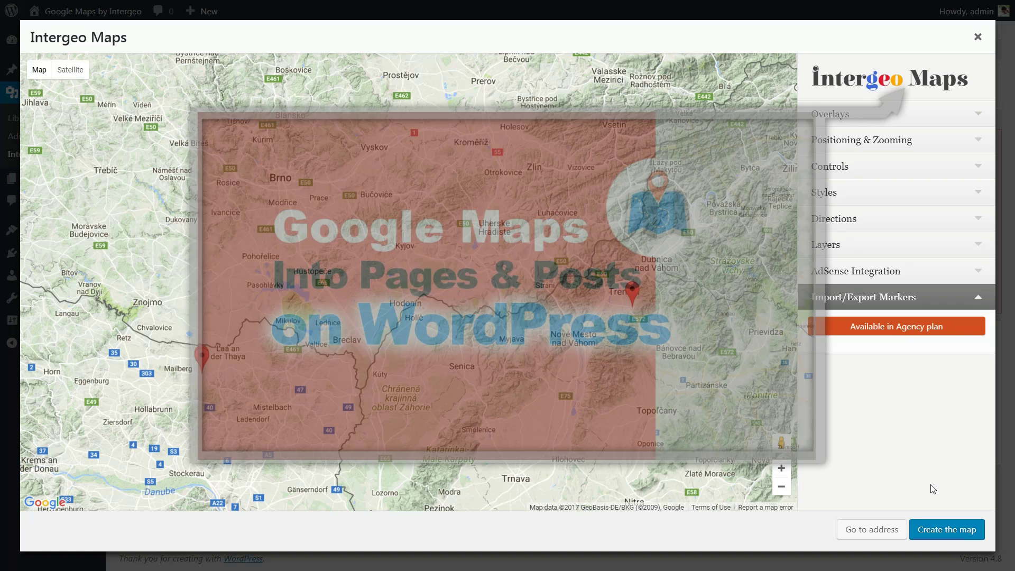
left_click(978, 244)
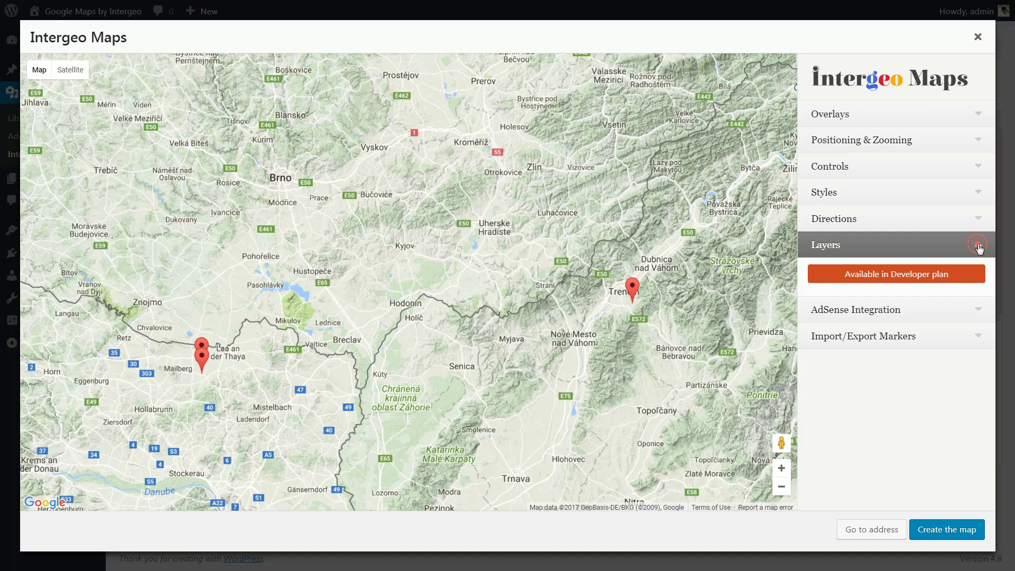